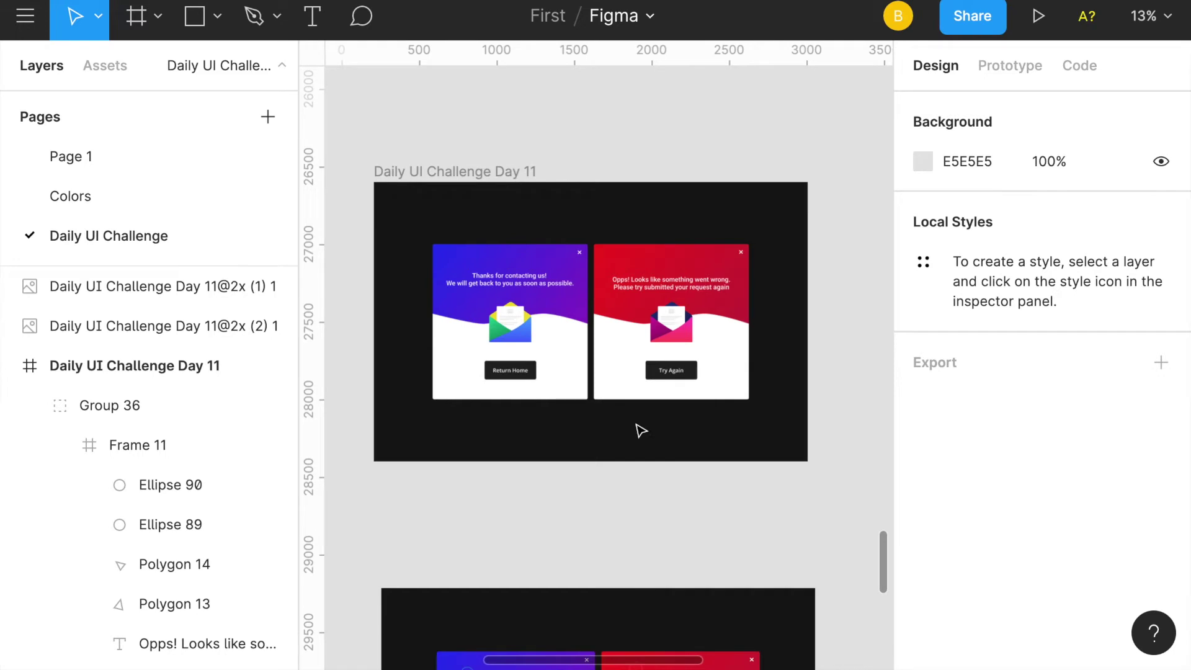
Zoom in on the two cards, drill into the success card's Email Logo group, then select the card
scroll(640, 430, "up", 1)
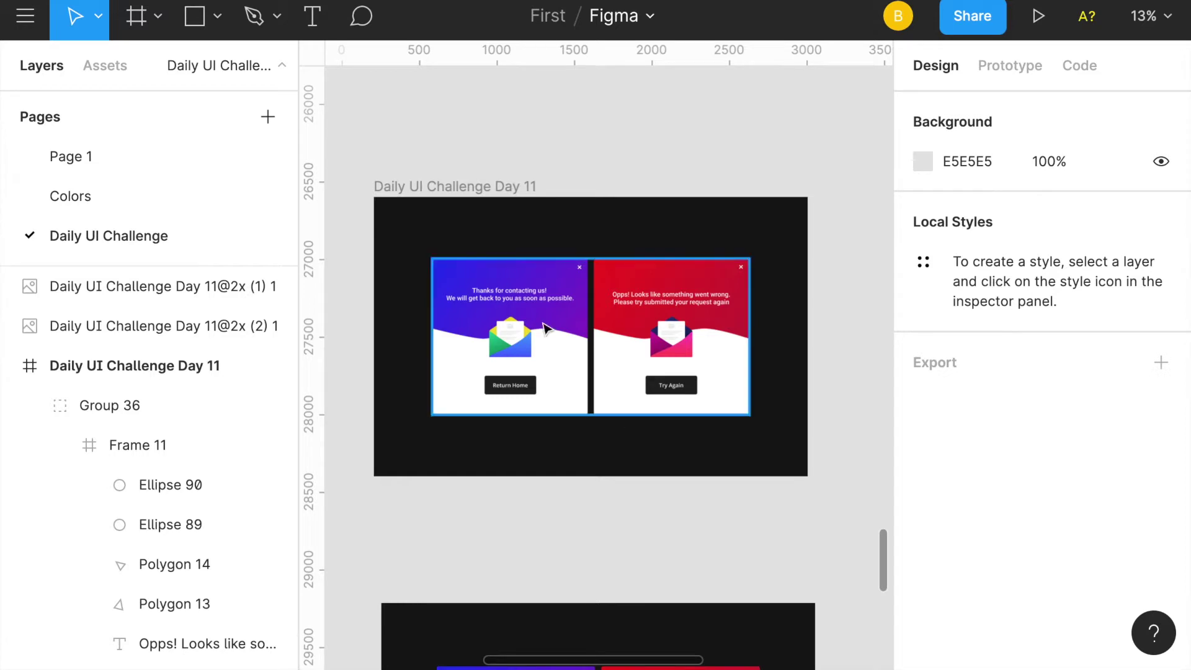
key("ctrl+plus")
scroll(507, 288, "left", 5)
scroll(508, 288, "up", 2)
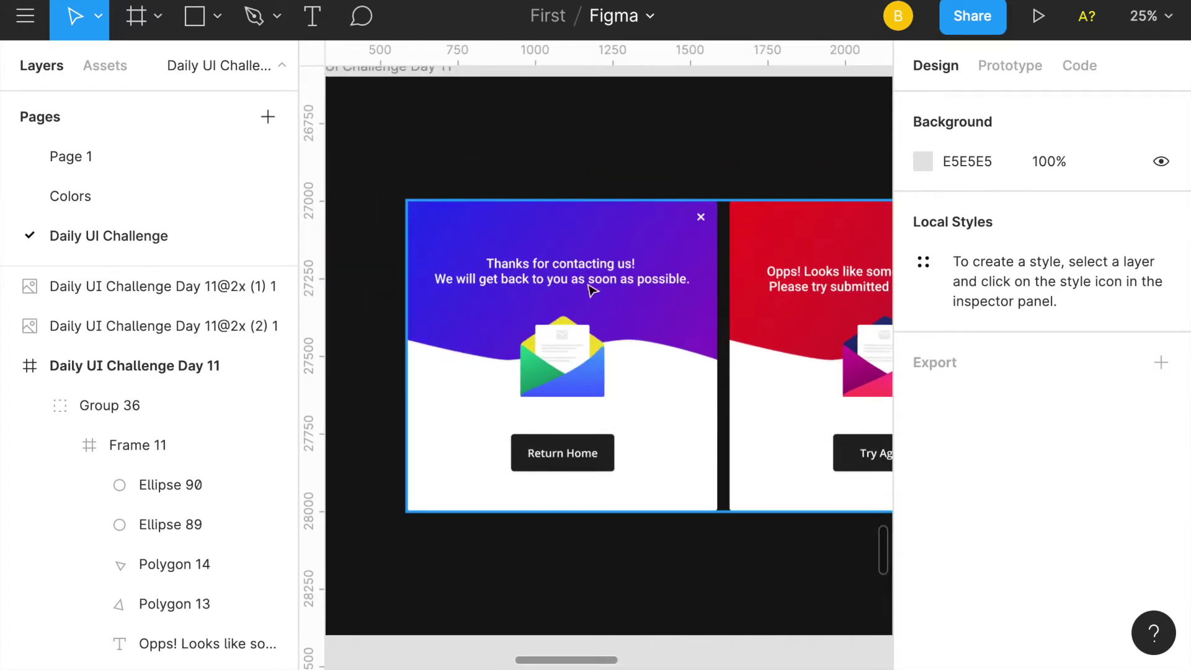
scroll(620, 348, "right", 7)
scroll(620, 349, "down", 2)
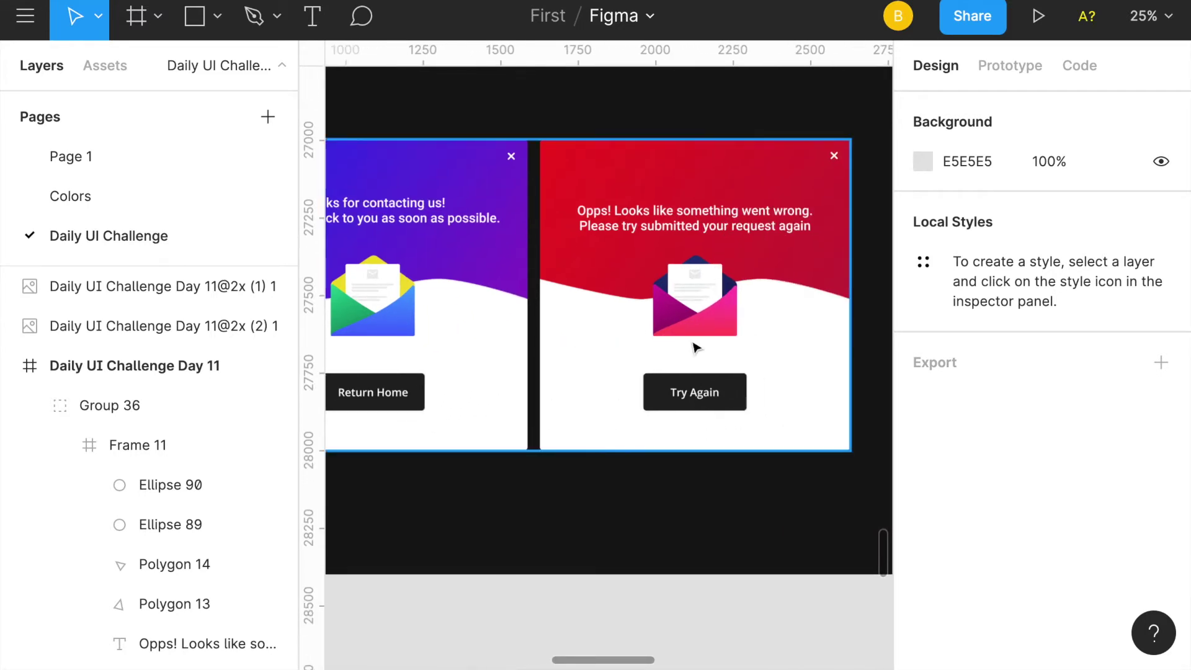
scroll(695, 347, "left", 5)
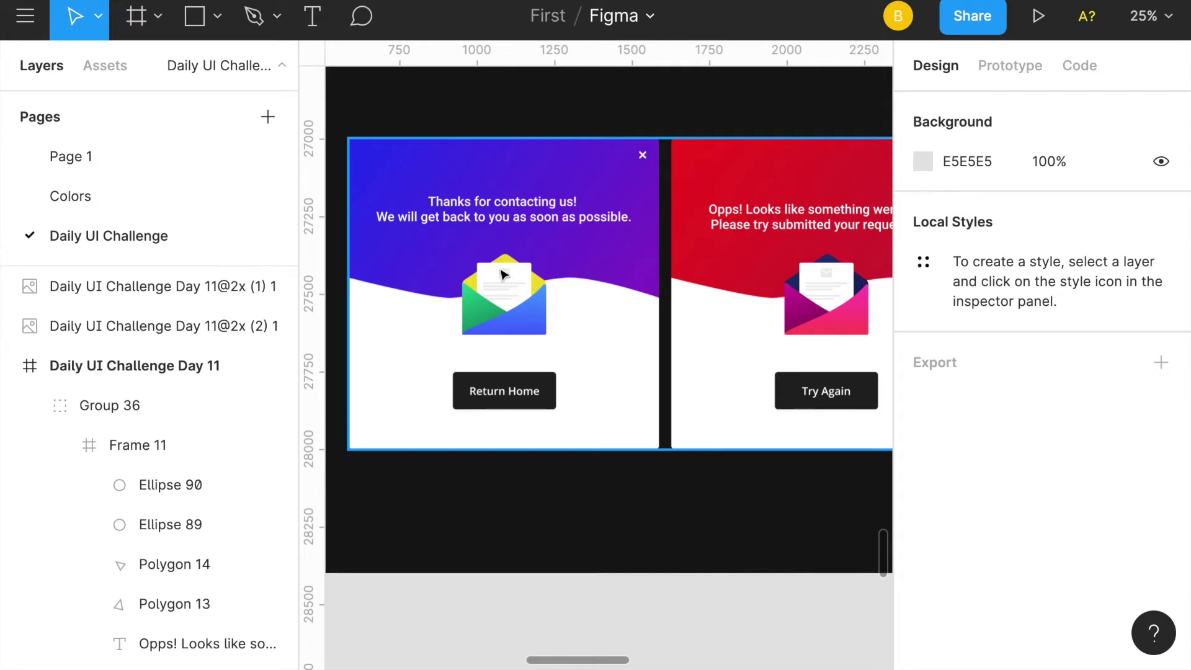
scroll(554, 292, "right", 2)
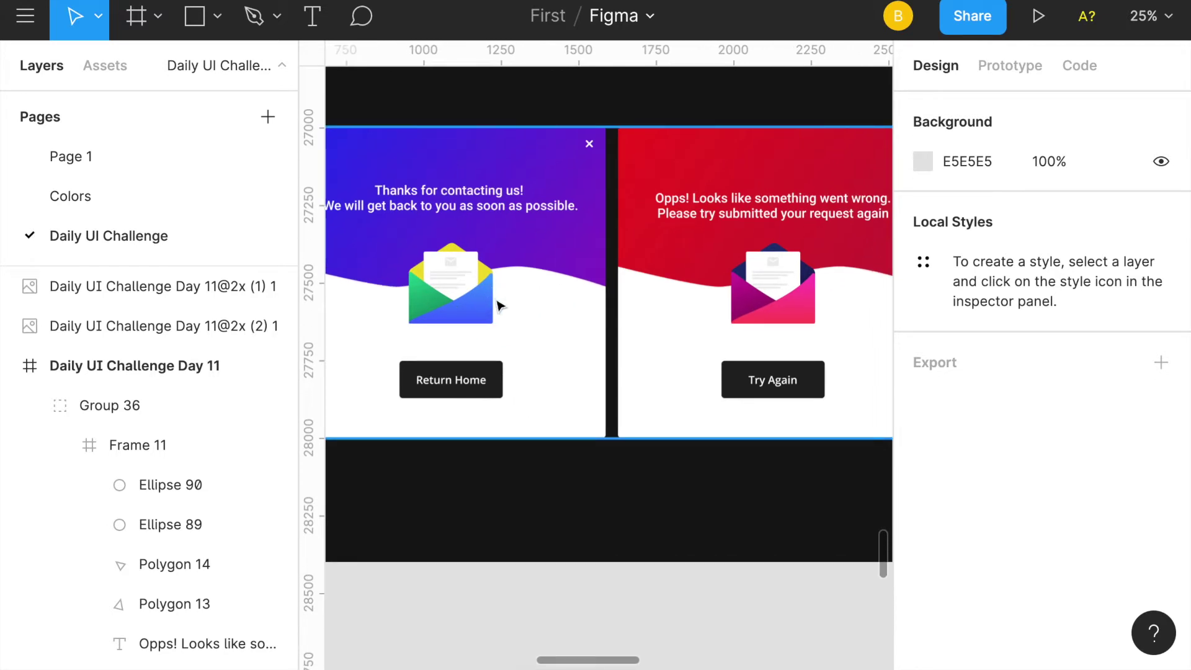
left_click(455, 311)
double_click(465, 308)
double_click(470, 305)
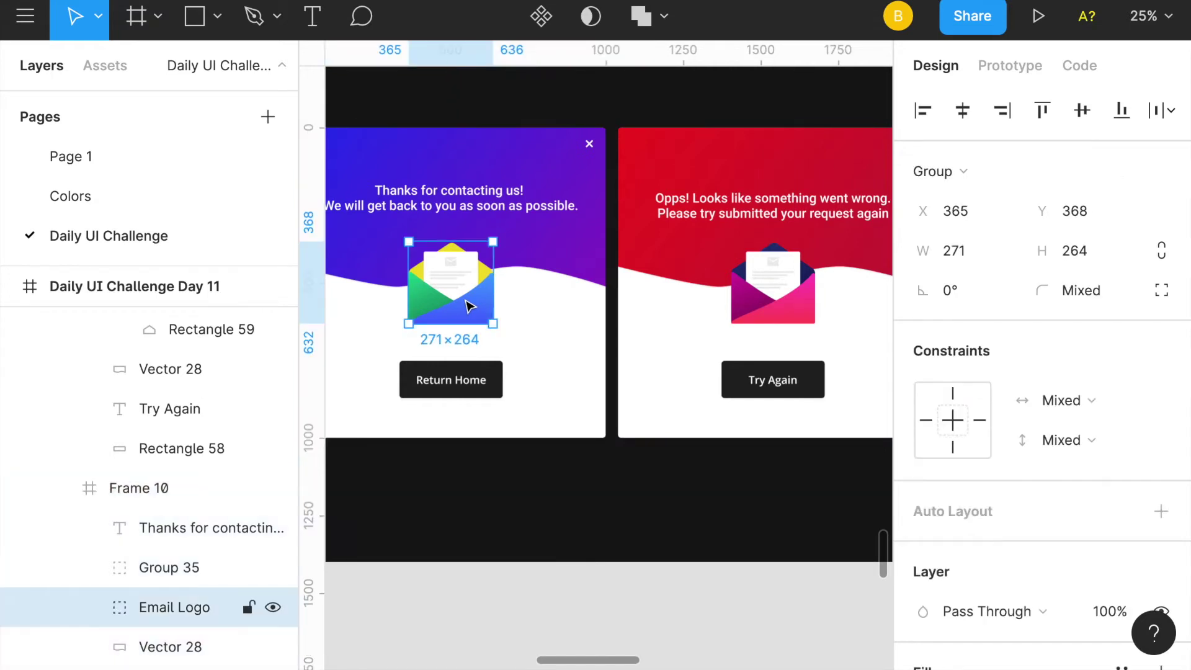
left_click(573, 333)
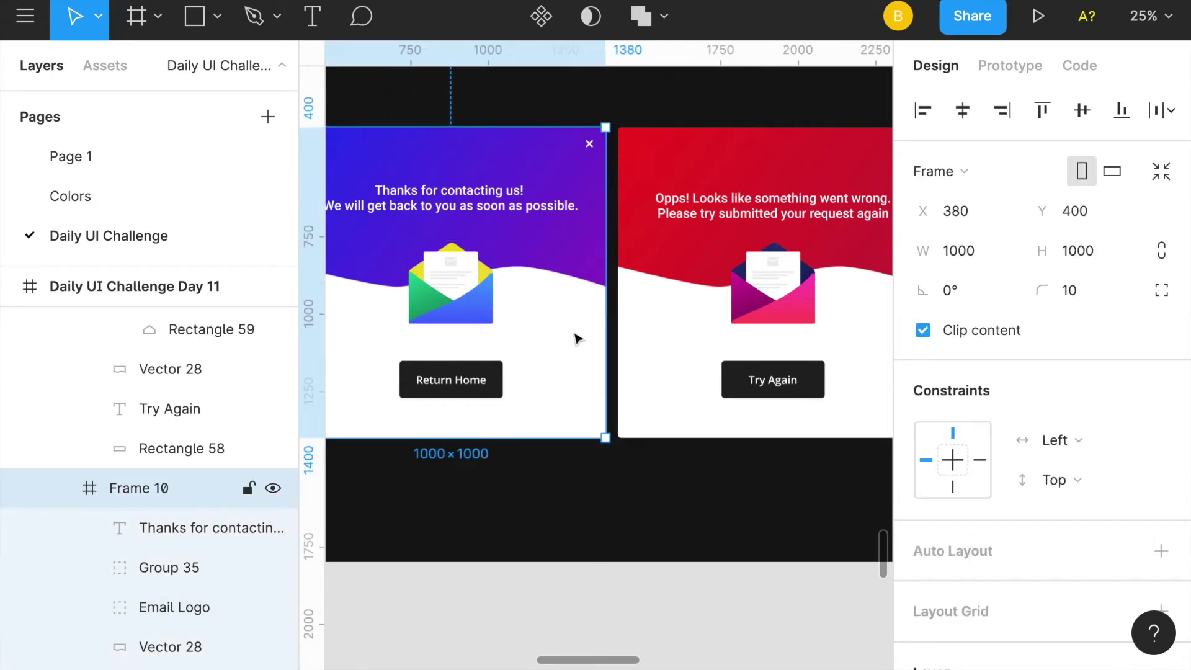
Zoom out and inspect the image fill settings of the second iteration's picture
key("minus")
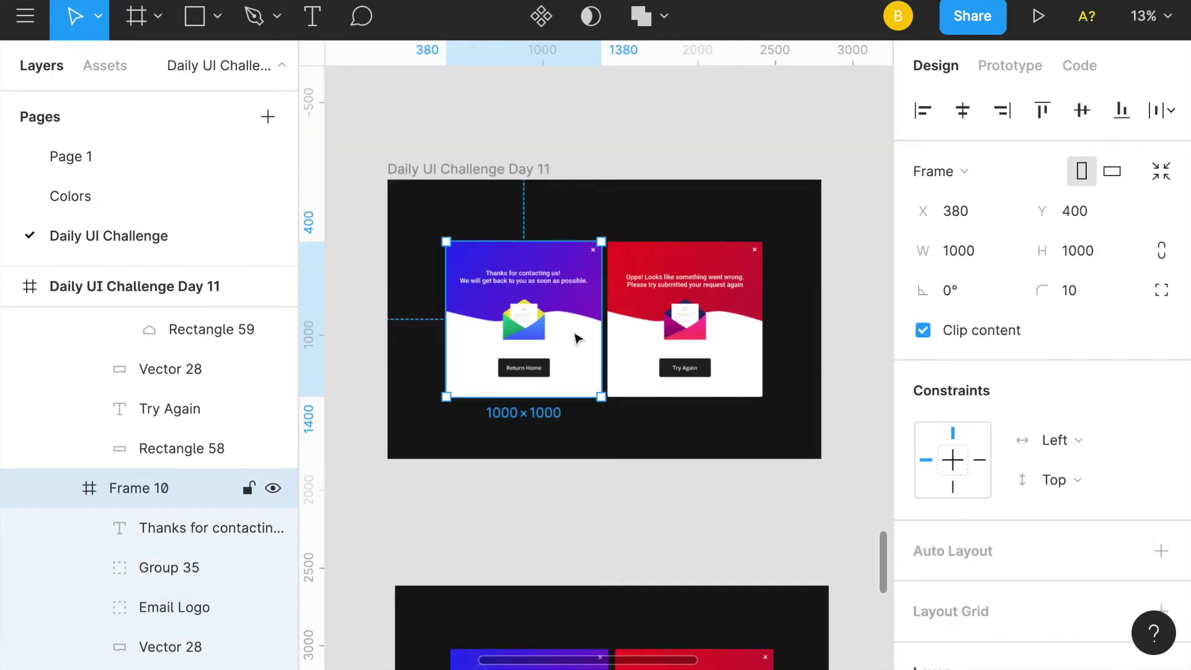
scroll(576, 338, "down", 5)
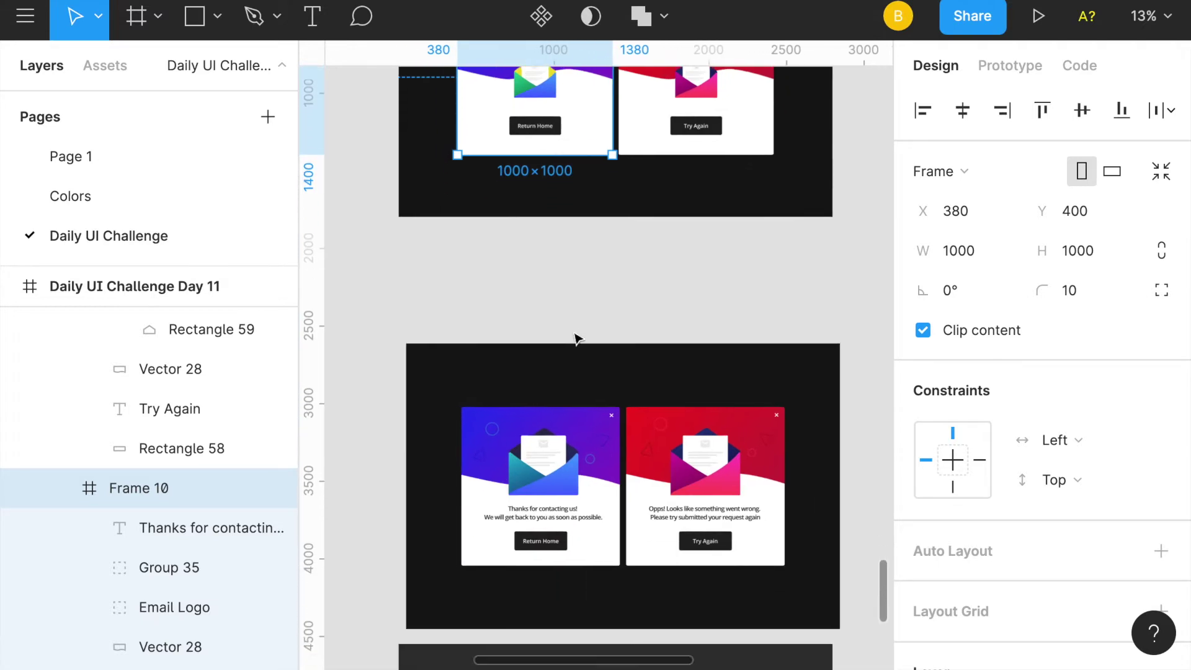
scroll(577, 338, "down", 1)
scroll(576, 322, "up", 2)
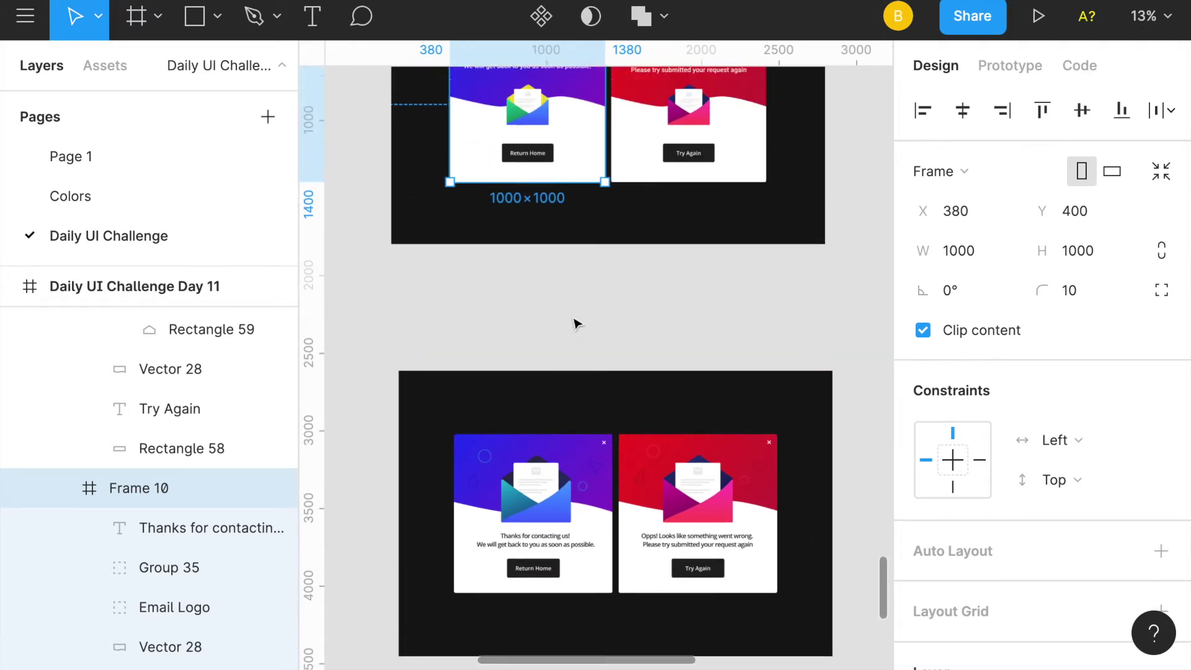
scroll(537, 500, "down", 1)
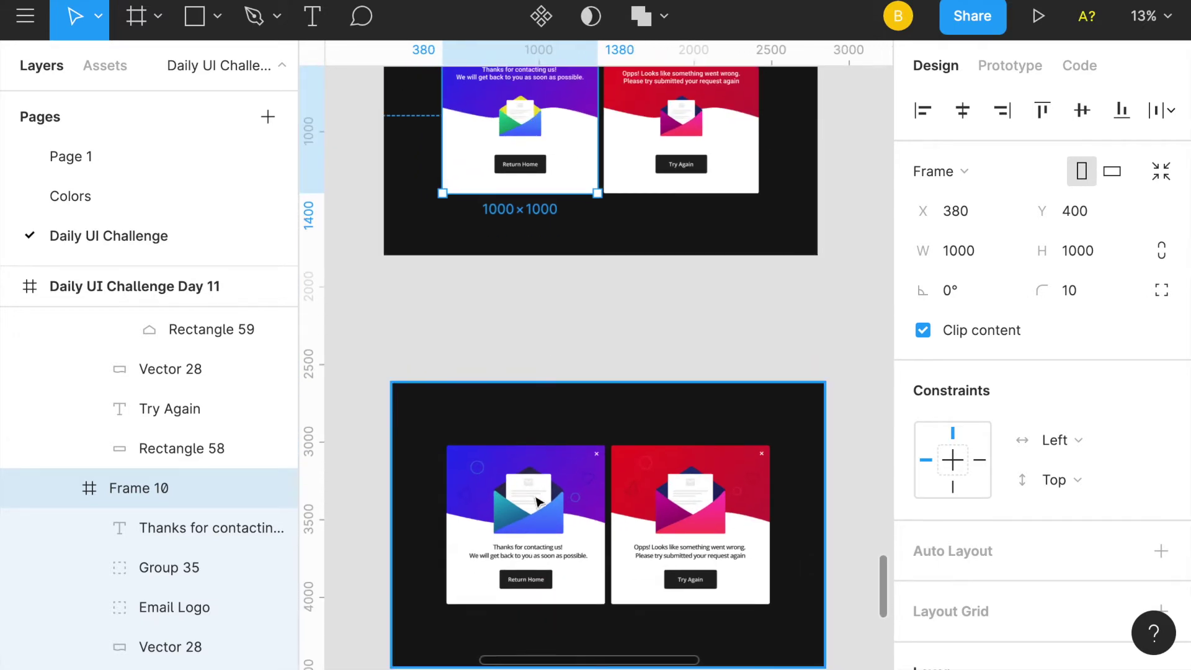
scroll(537, 499, "up", 3)
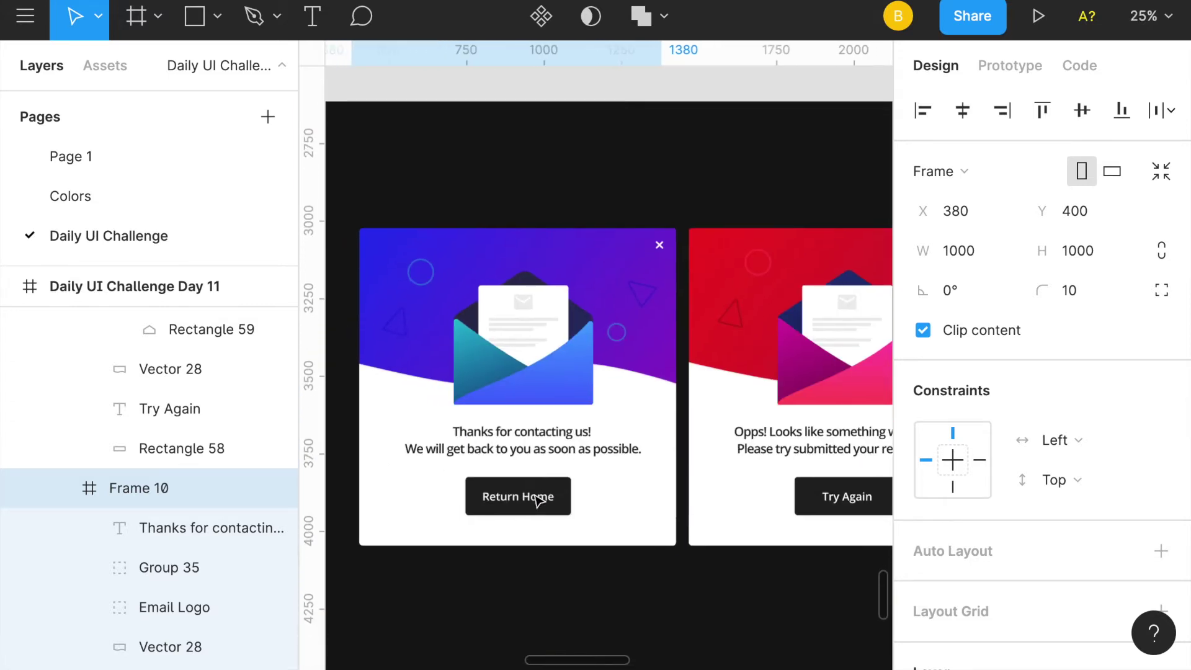
left_click(556, 370)
double_click(556, 371)
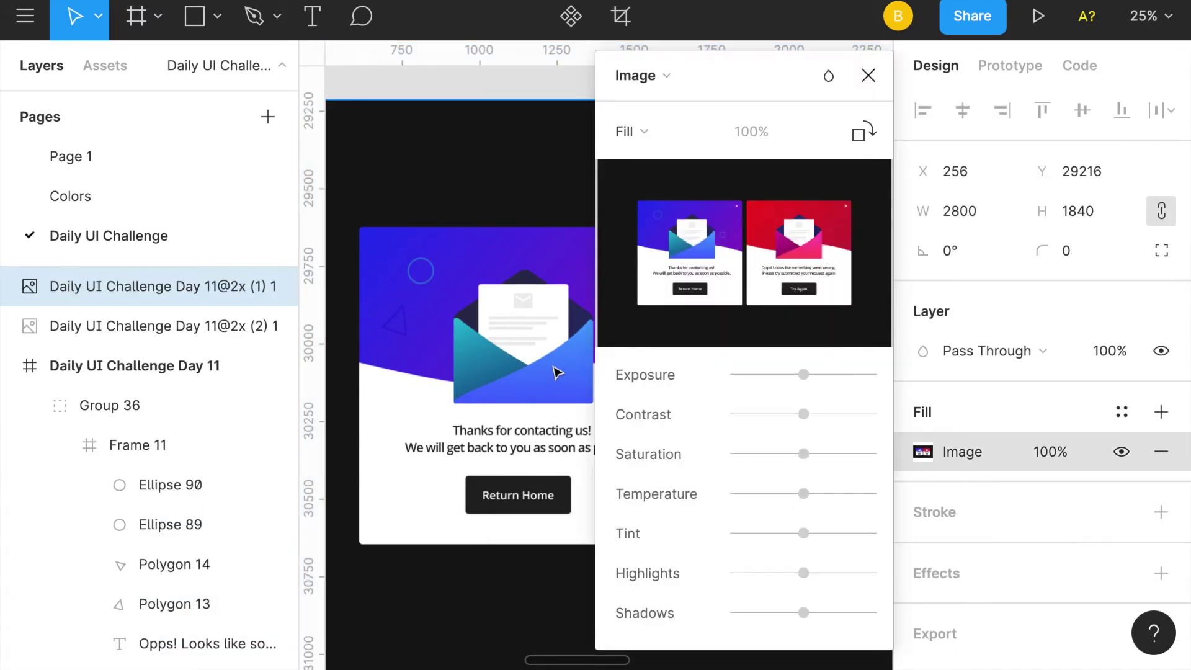
left_click(868, 75)
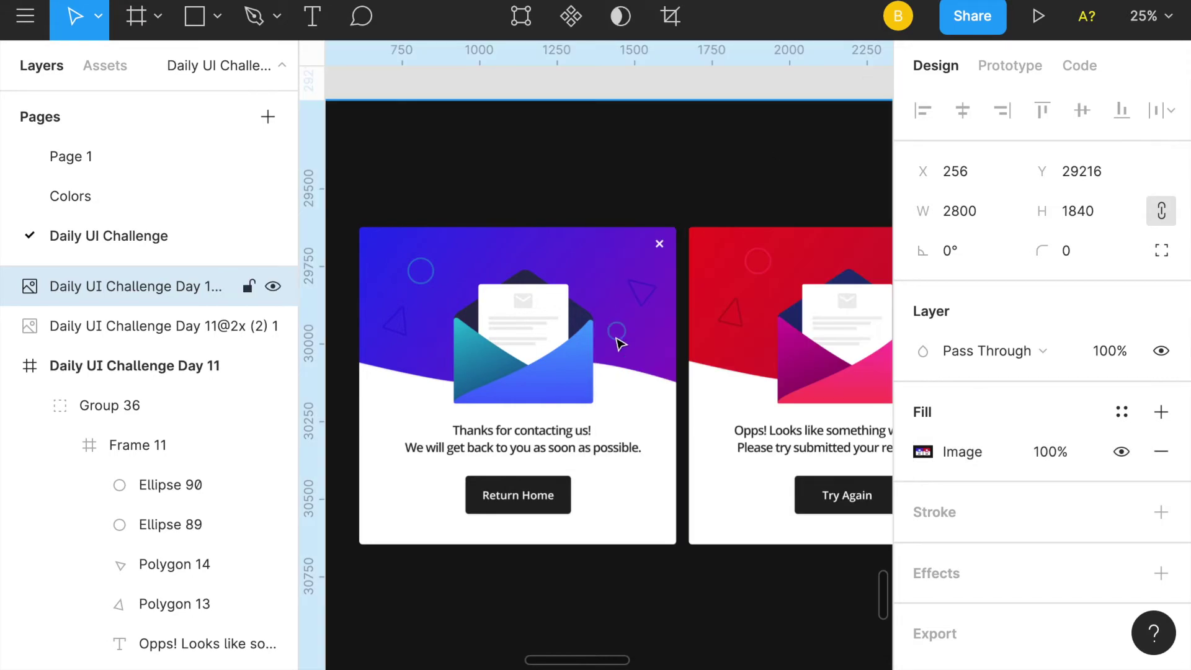
scroll(619, 346, "down", 3)
scroll(619, 345, "up", 2)
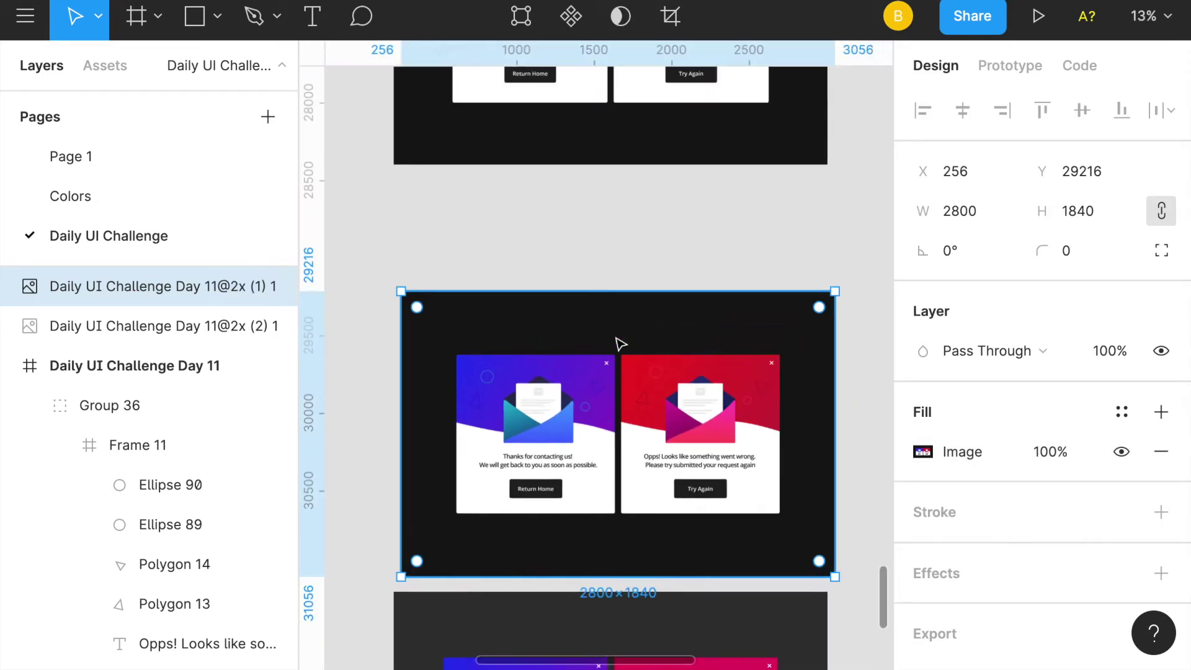
scroll(669, 552, "up", 1)
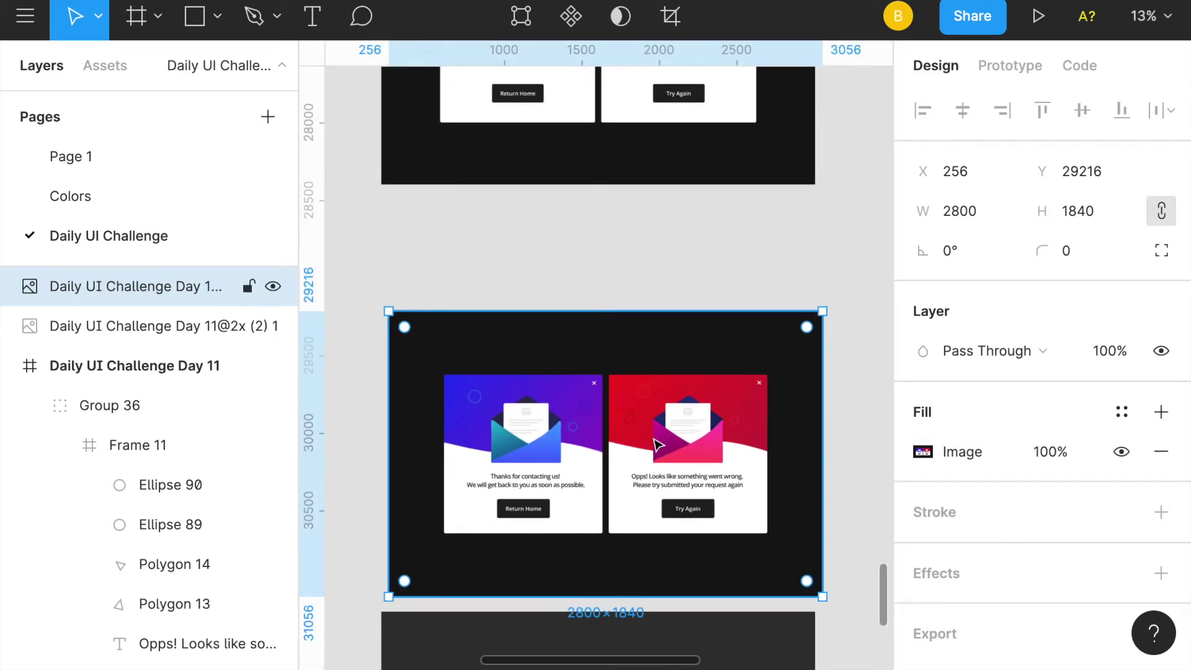
left_click(550, 271)
Pan and zoom around the page to survey the frames below the Day 11 frame
scroll(544, 409, "up", 1)
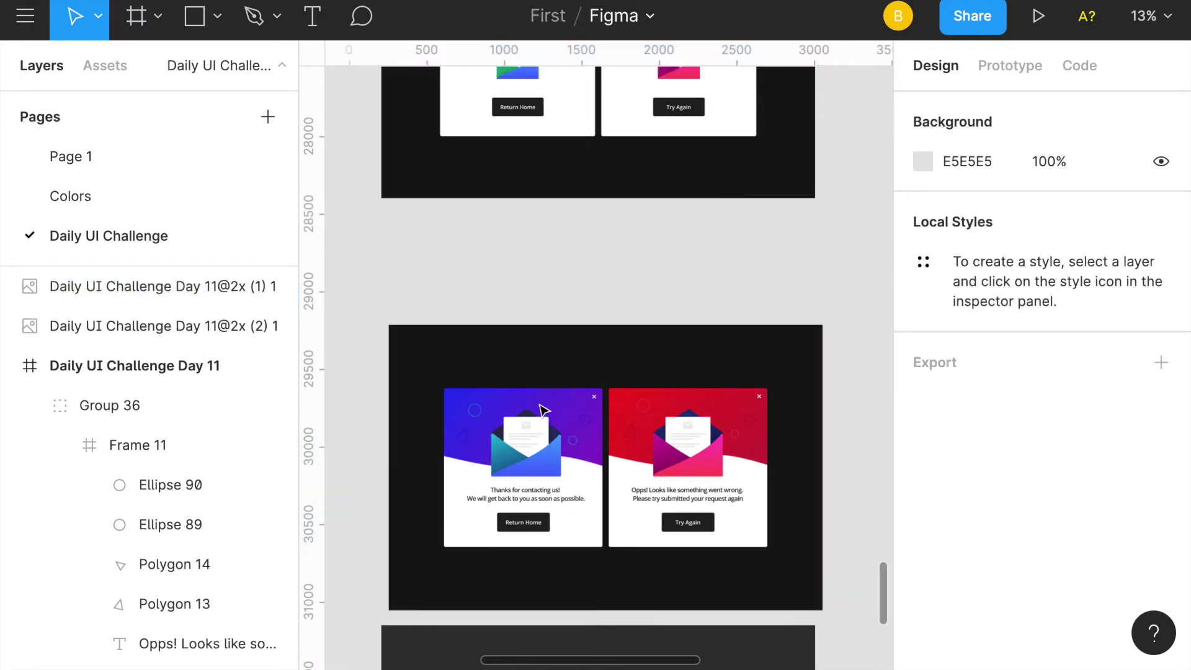
scroll(546, 474, "up", 3, "ctrl")
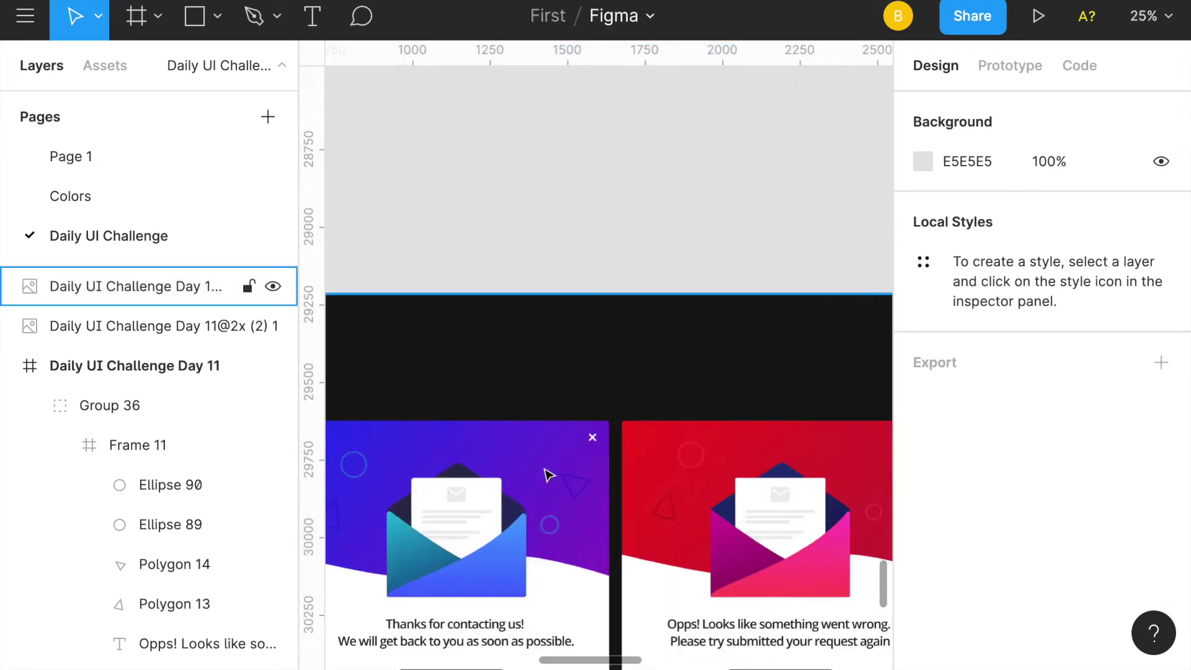
scroll(543, 472, "down", 3)
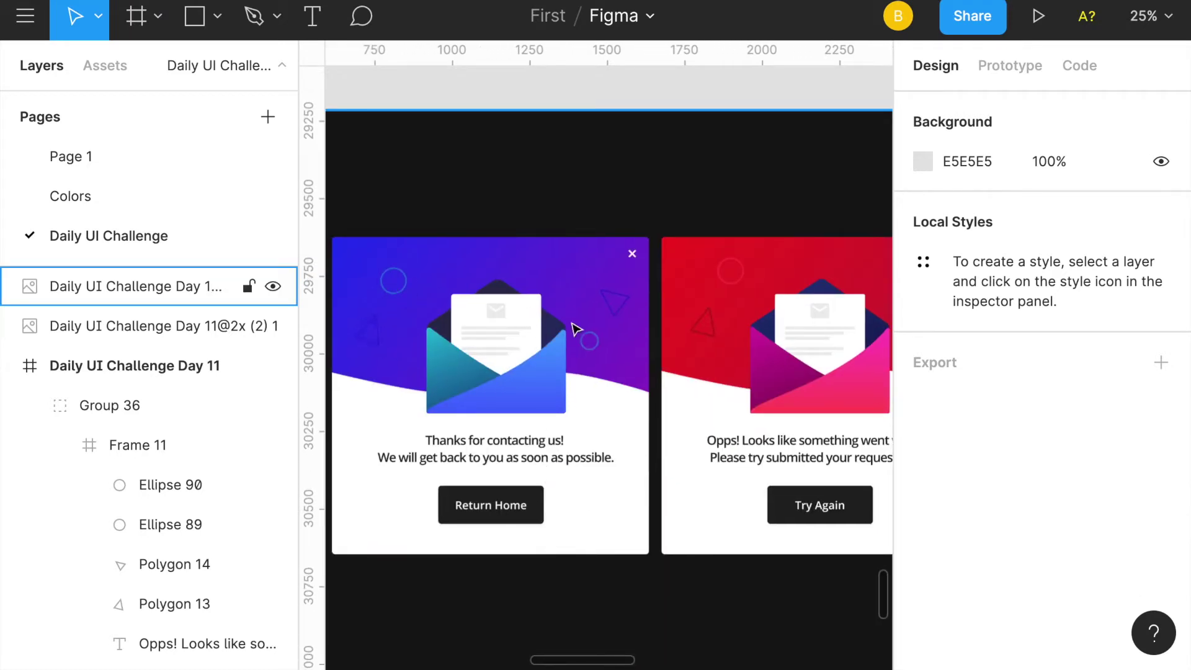
scroll(624, 338, "down", 1)
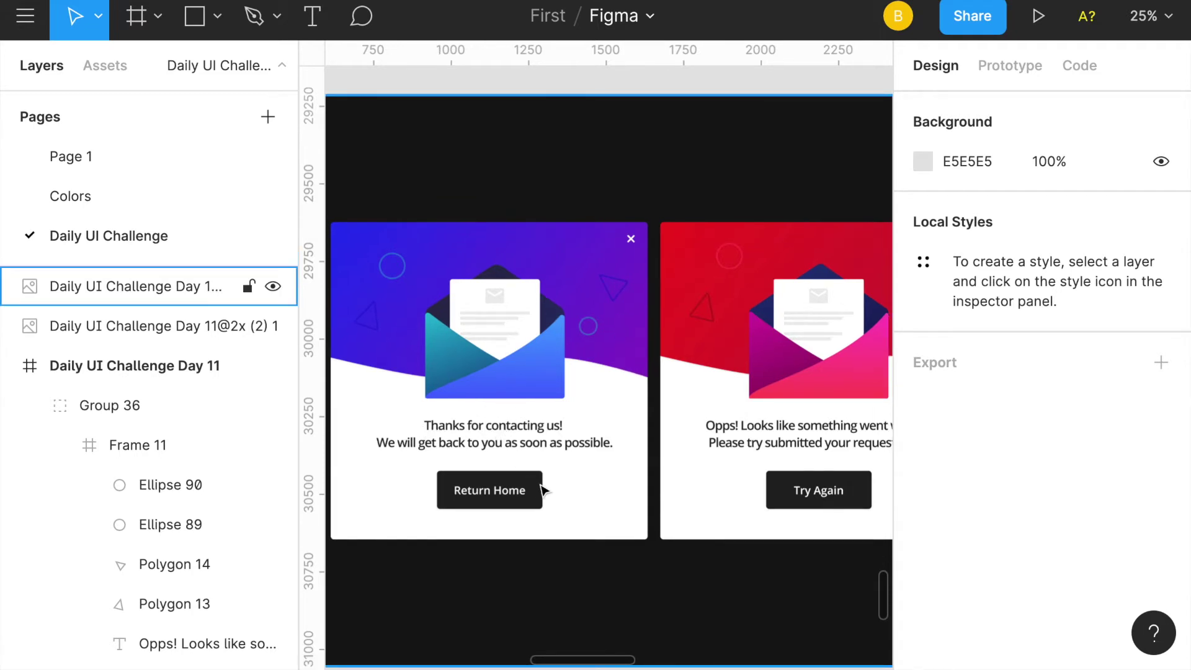
scroll(543, 490, "right", 1)
scroll(542, 489, "down", 1)
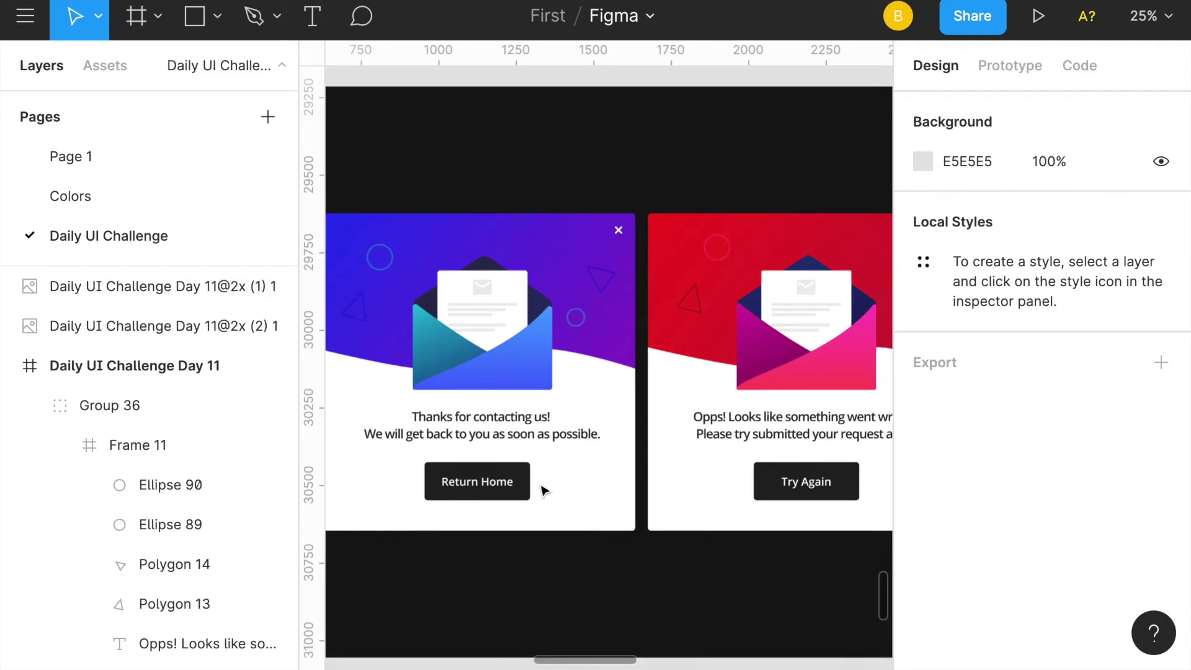
key("minus")
scroll(542, 490, "down", 5)
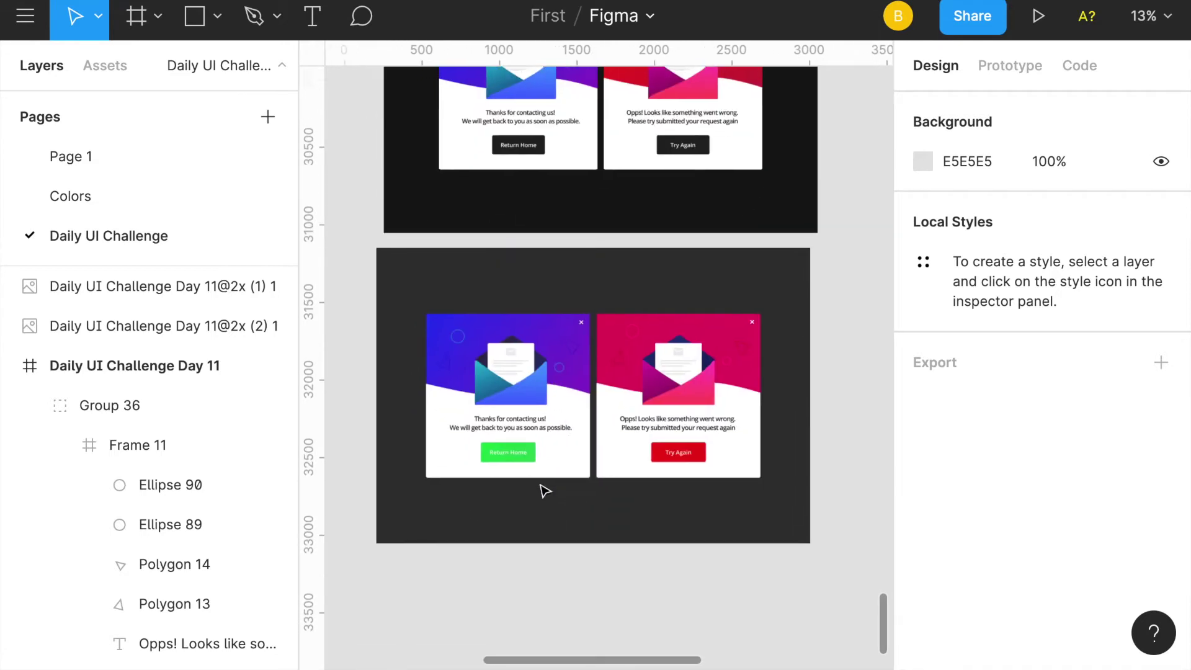
key("plus")
key("minus")
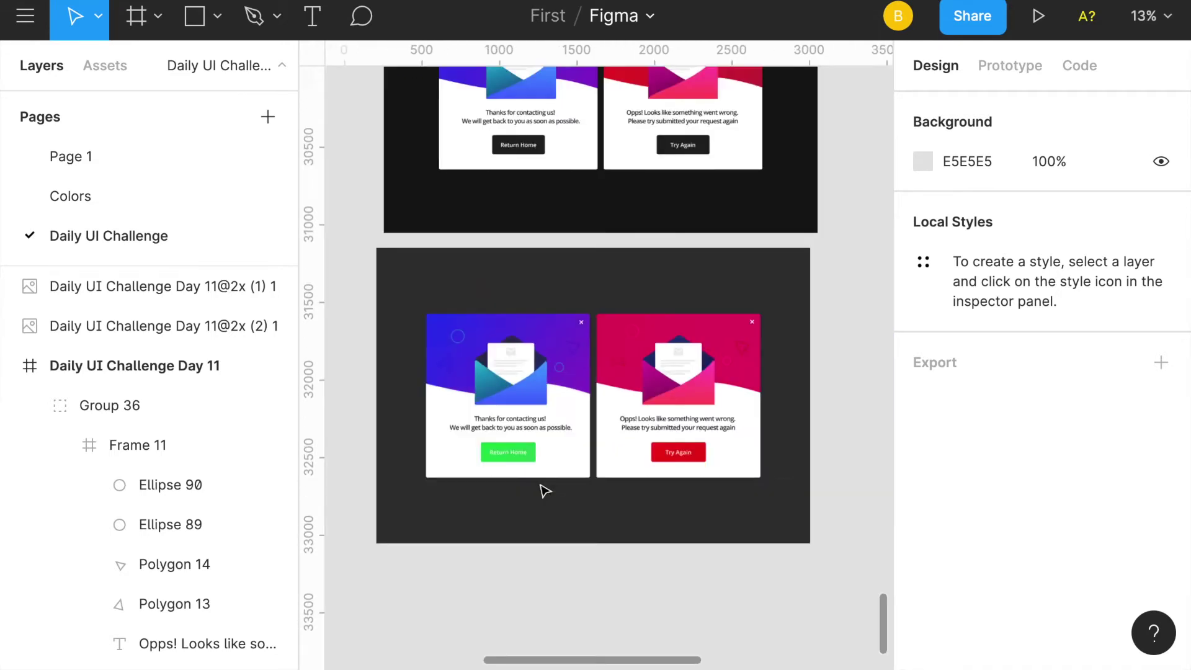
scroll(544, 491, "down", 1)
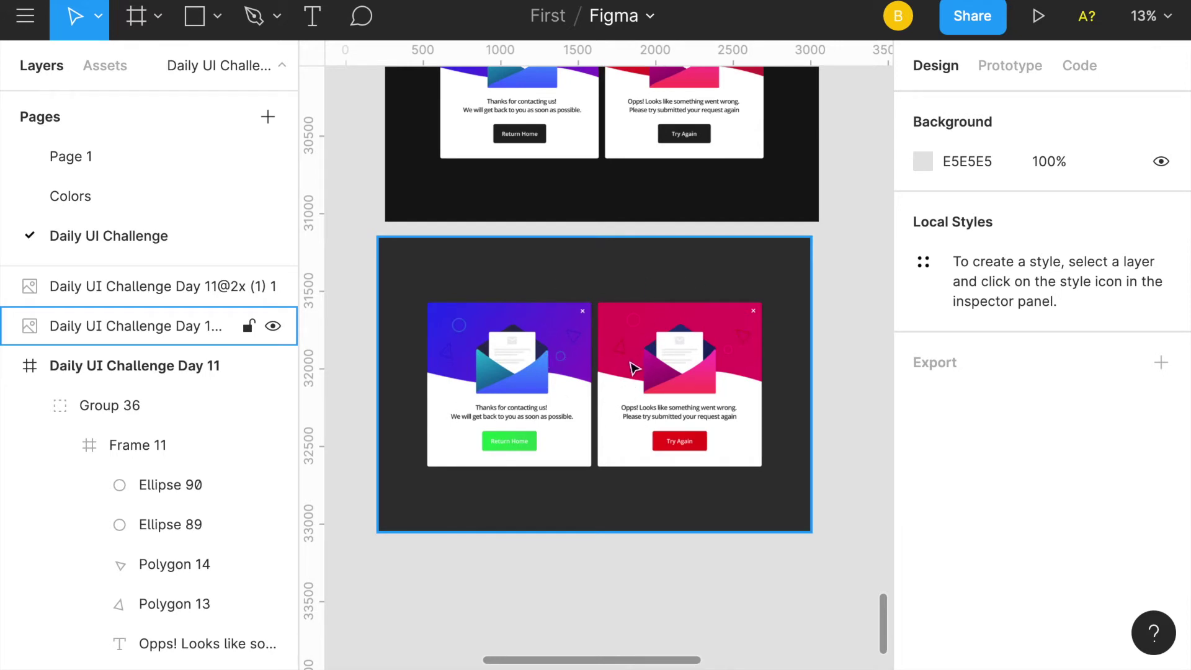
scroll(633, 368, "up", 10)
scroll(632, 368, "right", 7)
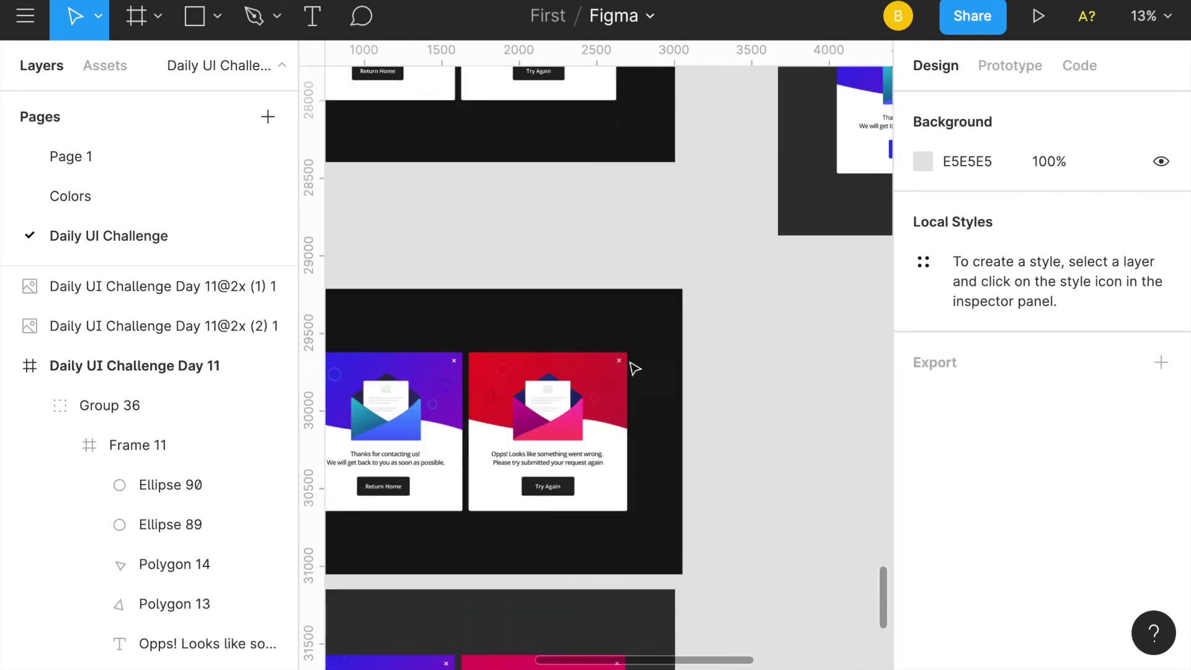
scroll(632, 368, "up", 3)
scroll(633, 367, "right", 6)
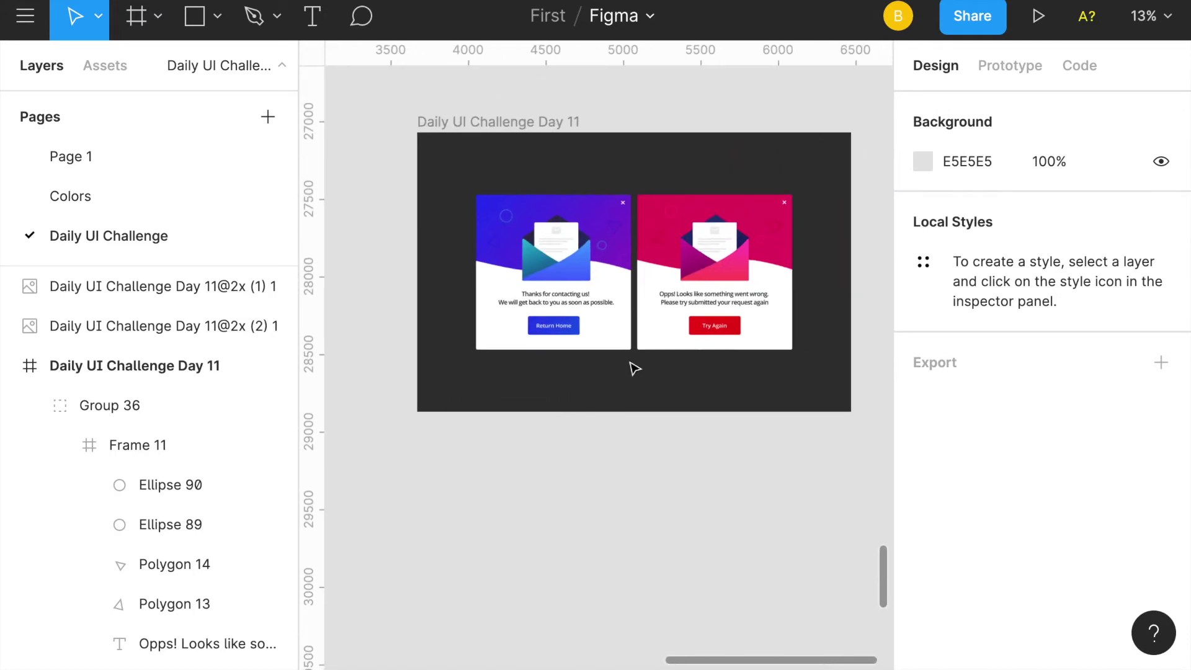
Set the 2800×1800 Daily UI Challenge Day 11 frame's fill hex to 222222
left_click(527, 140)
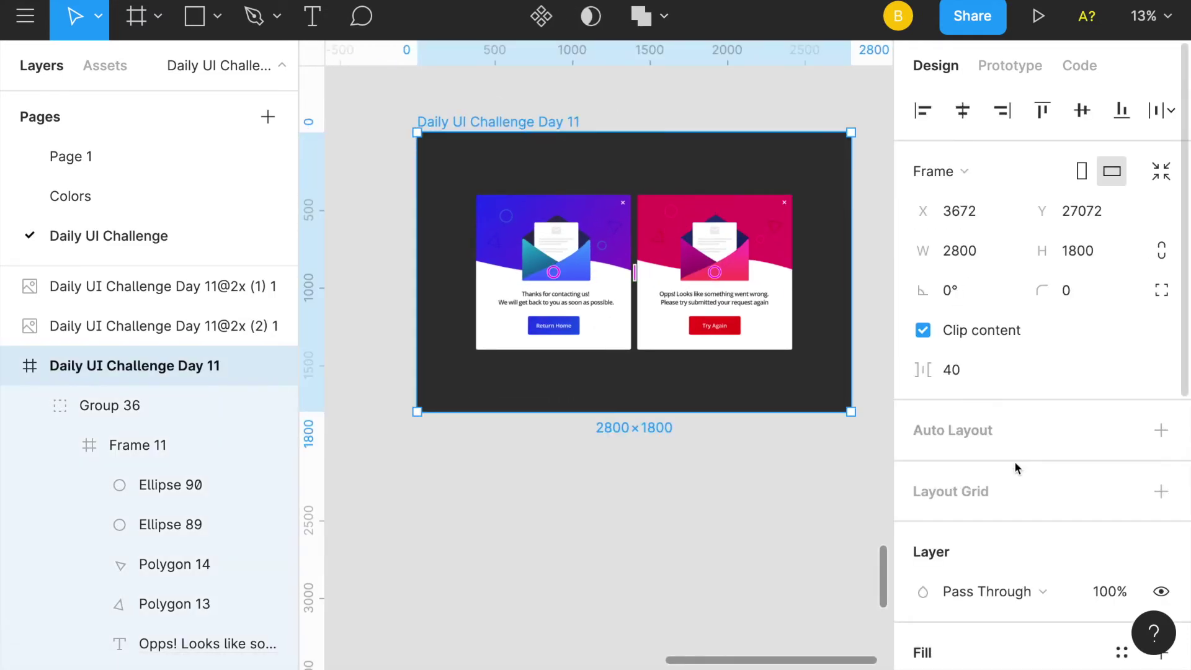
scroll(1004, 465, "down", 5)
left_click(969, 428)
type("22")
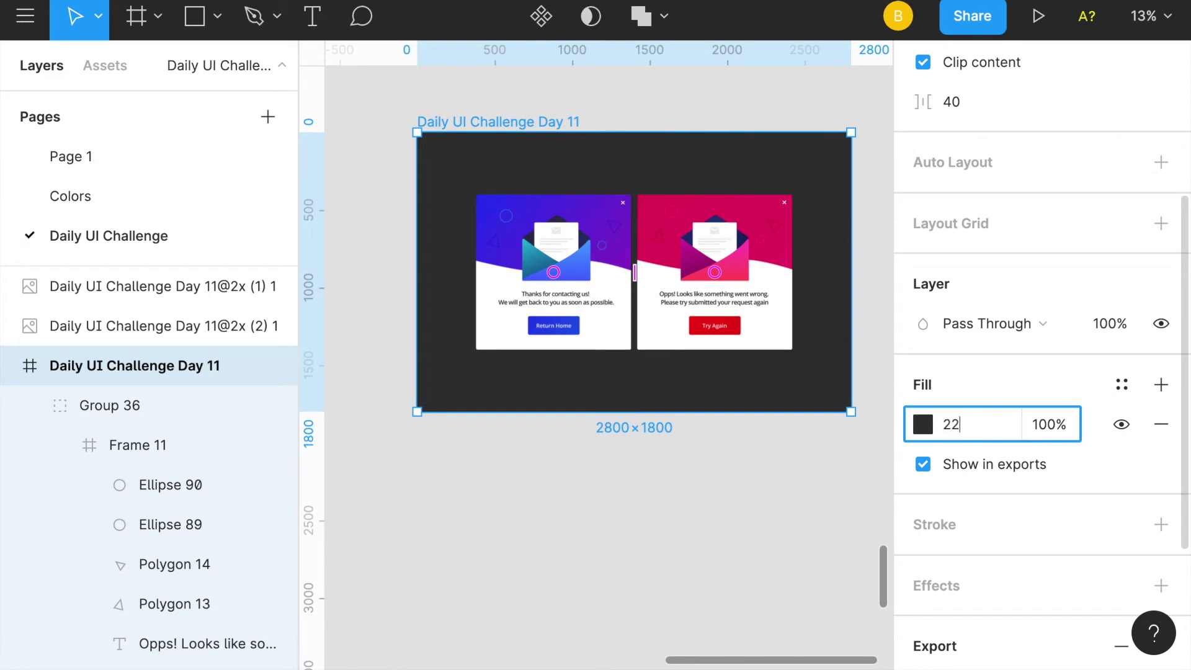
key("Return")
left_click(783, 445)
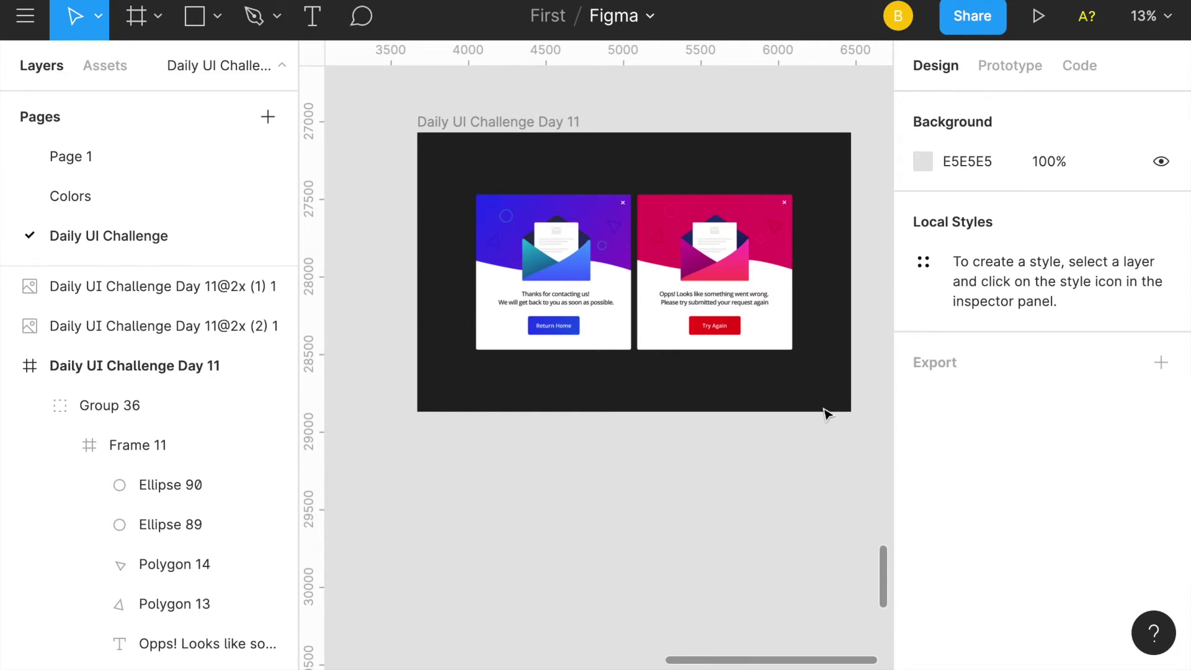
scroll(827, 413, "down", 5)
scroll(826, 414, "down", 3)
scroll(827, 414, "left", 3)
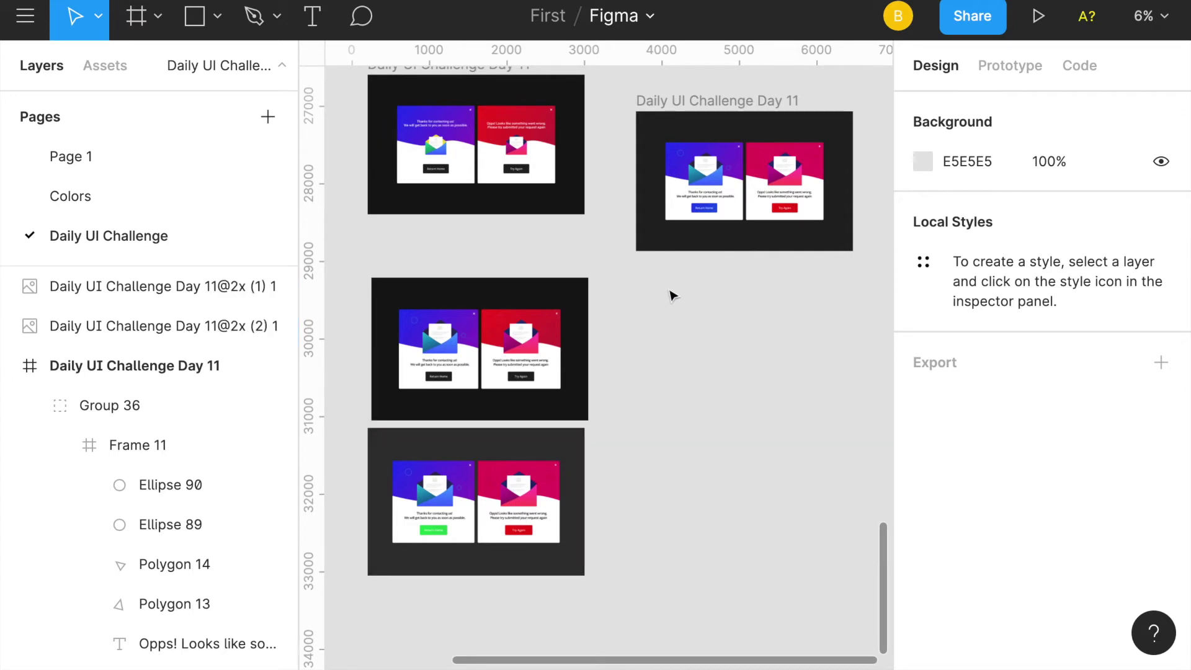
scroll(673, 295, "up", 3)
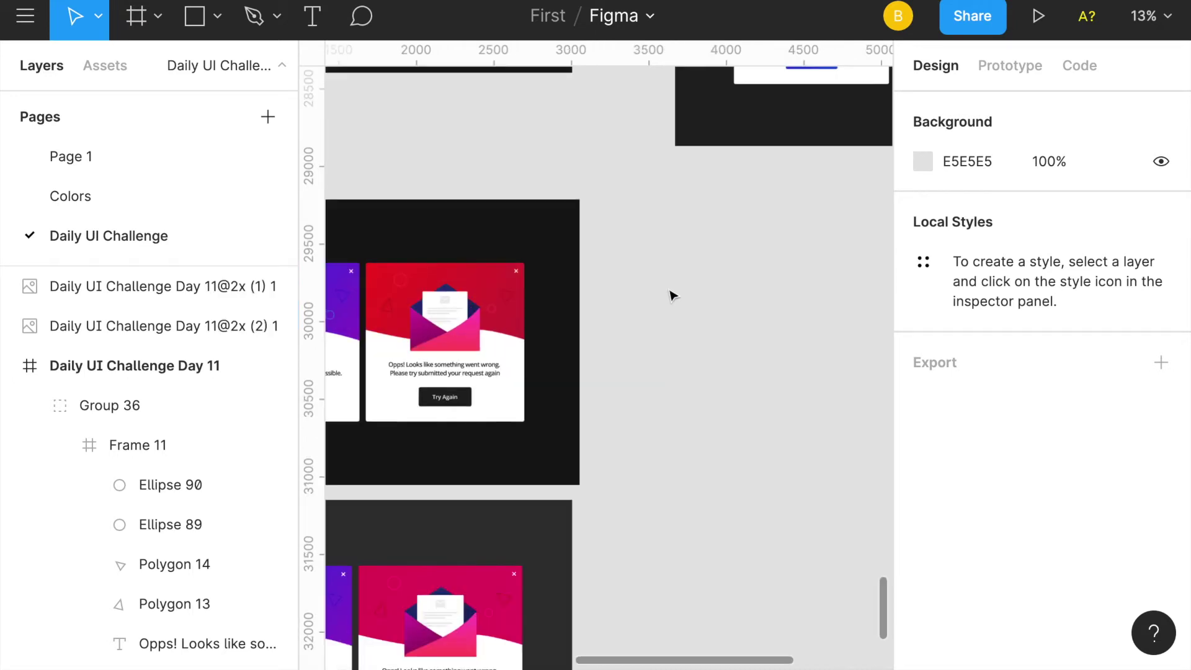
scroll(673, 295, "up", 4)
scroll(673, 296, "right", 3)
scroll(673, 296, "up", 3)
scroll(673, 295, "up", 5)
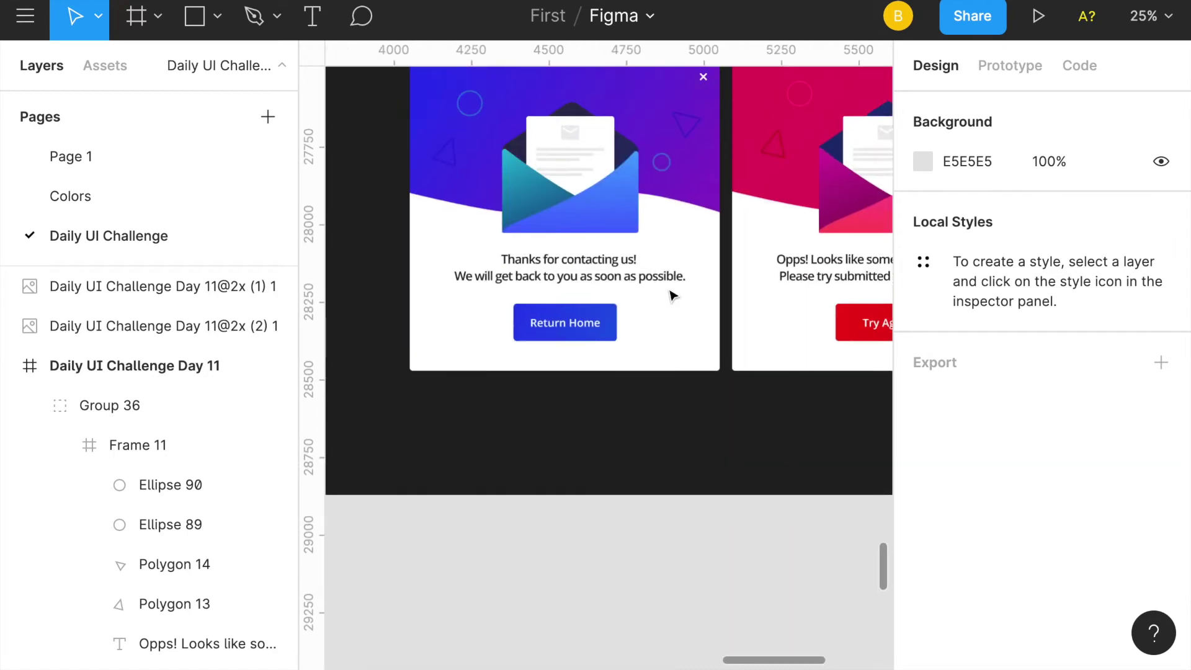
scroll(672, 295, "right", 2)
scroll(673, 295, "right", 2)
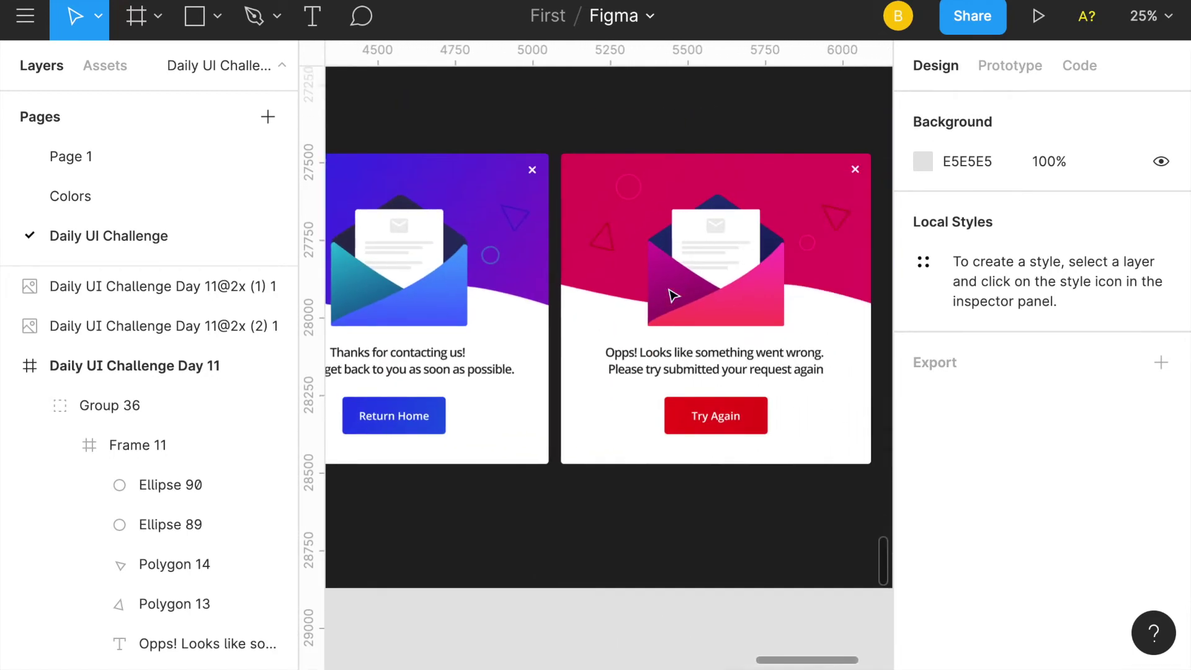
scroll(673, 295, "left", 5)
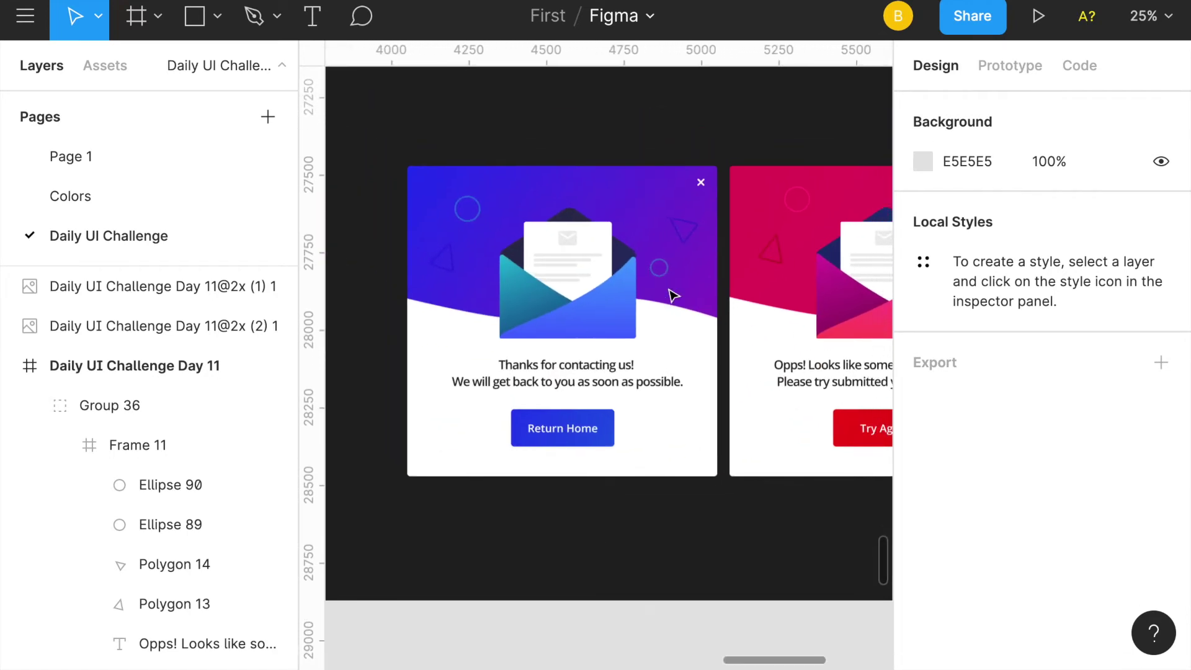
scroll(673, 295, "left", 1)
scroll(673, 296, "down", 3, "ctrl")
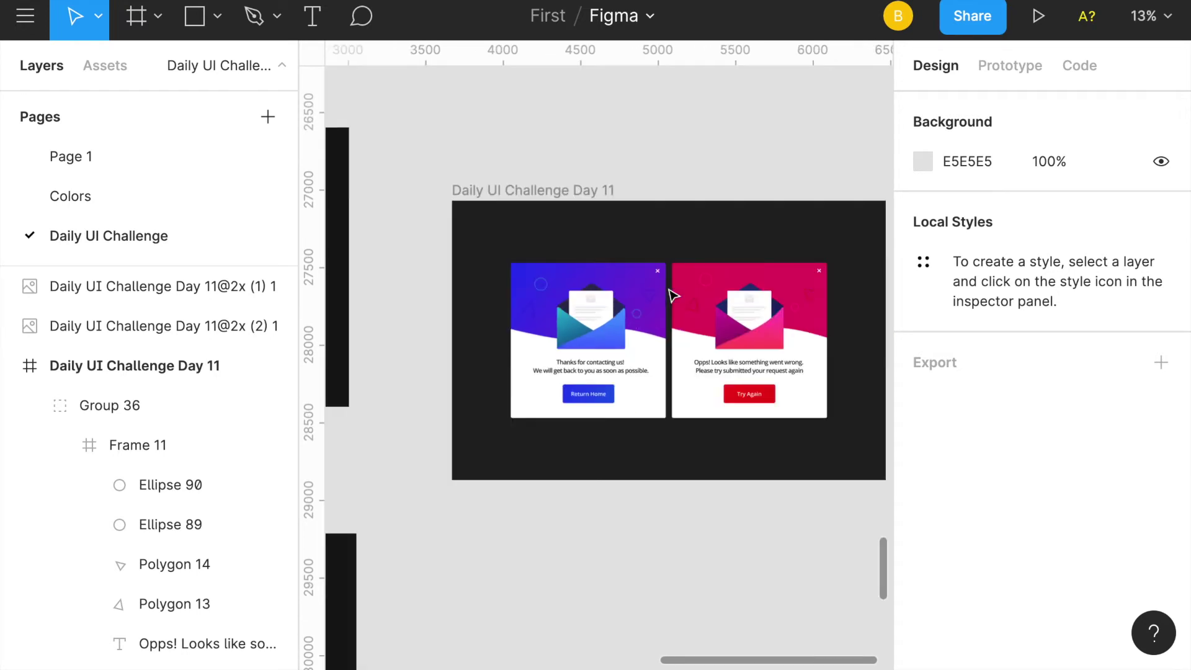
scroll(660, 276, "right", 4)
scroll(661, 278, "left", 2)
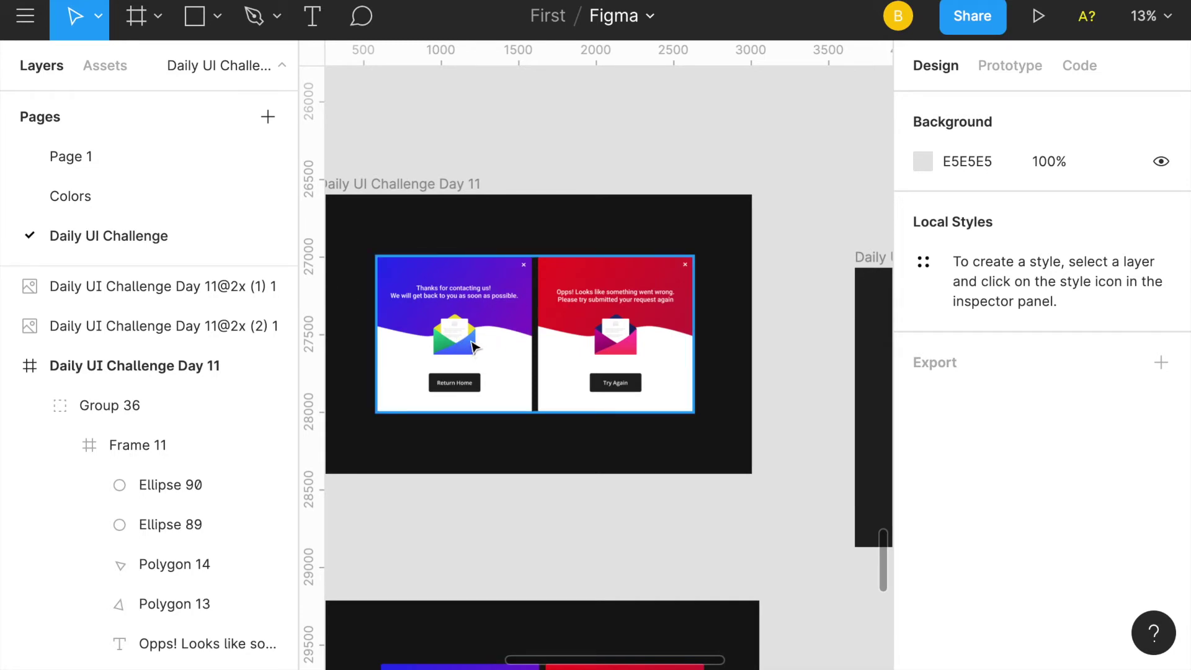
scroll(607, 328, "right", 1)
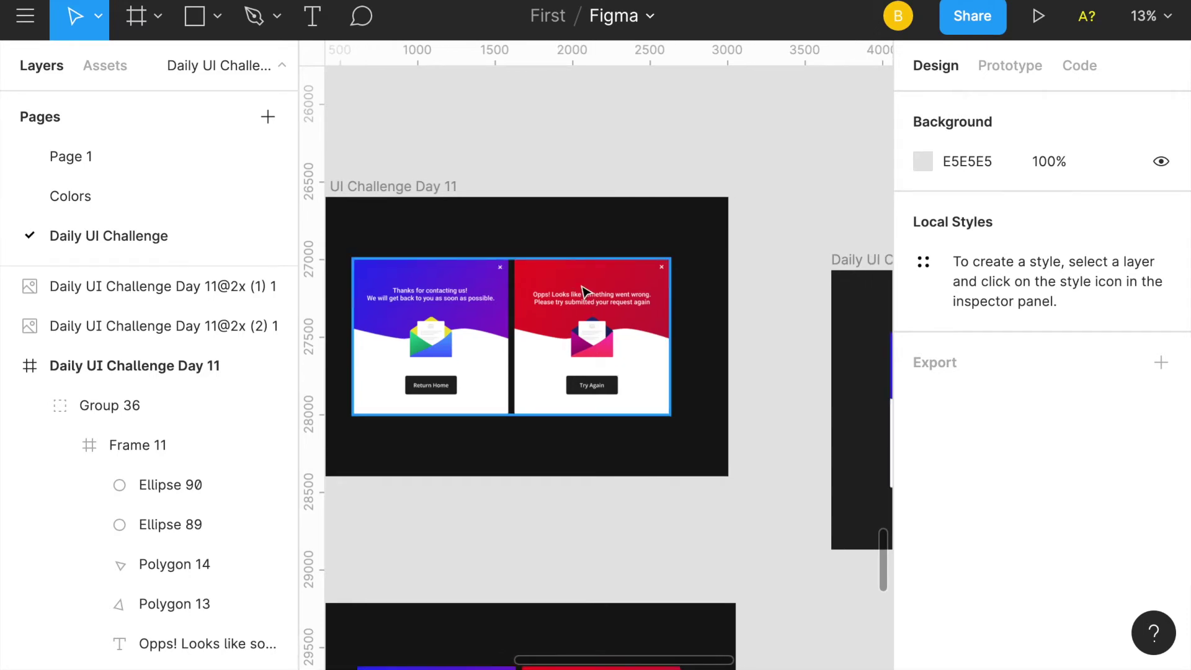
scroll(583, 291, "right", 2)
scroll(583, 291, "down", 1)
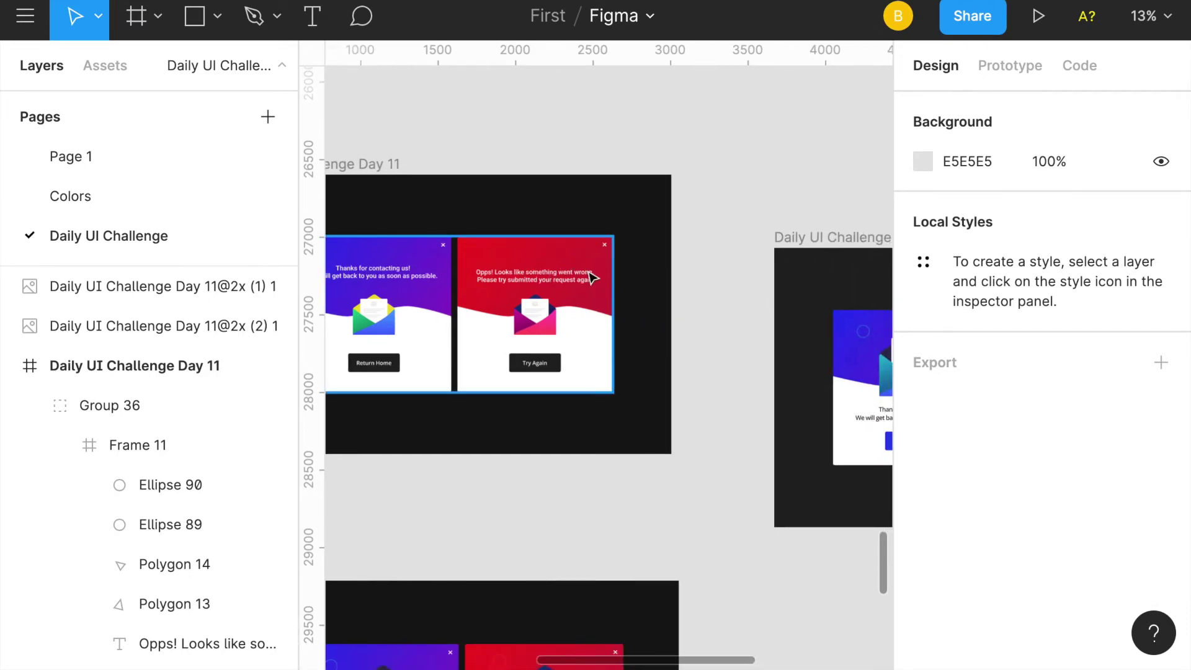
scroll(590, 278, "right", 3)
scroll(590, 277, "down", 1)
scroll(591, 276, "left", 3)
scroll(590, 276, "up", 1)
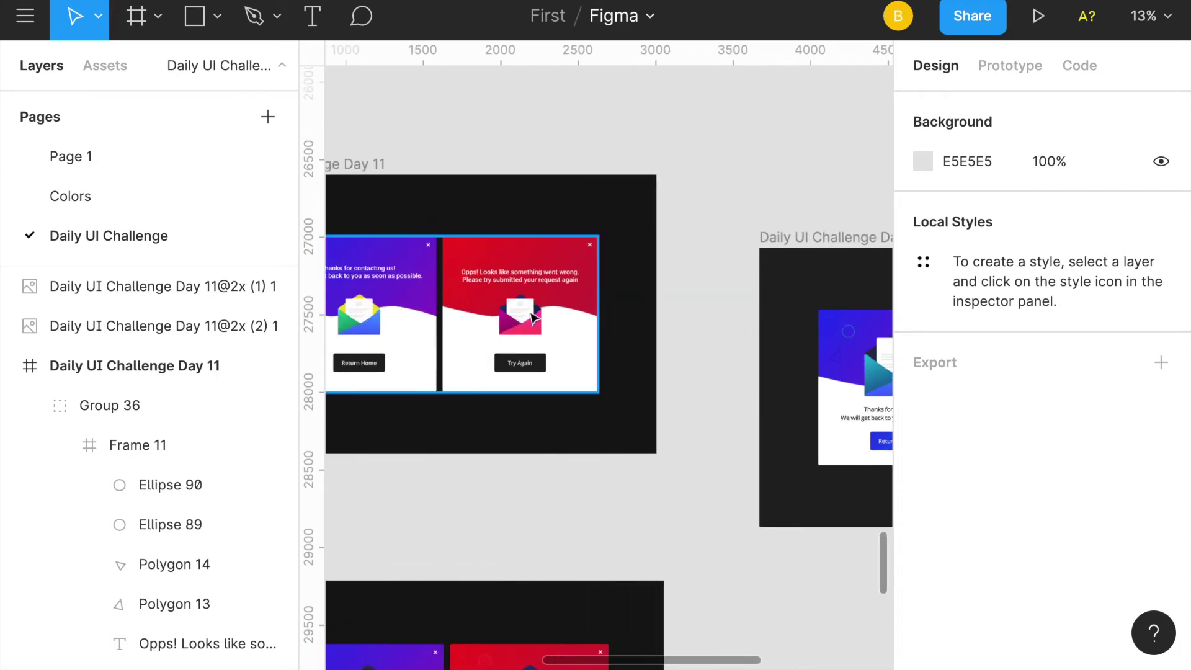
scroll(619, 367, "right", 3)
scroll(619, 366, "down", 3)
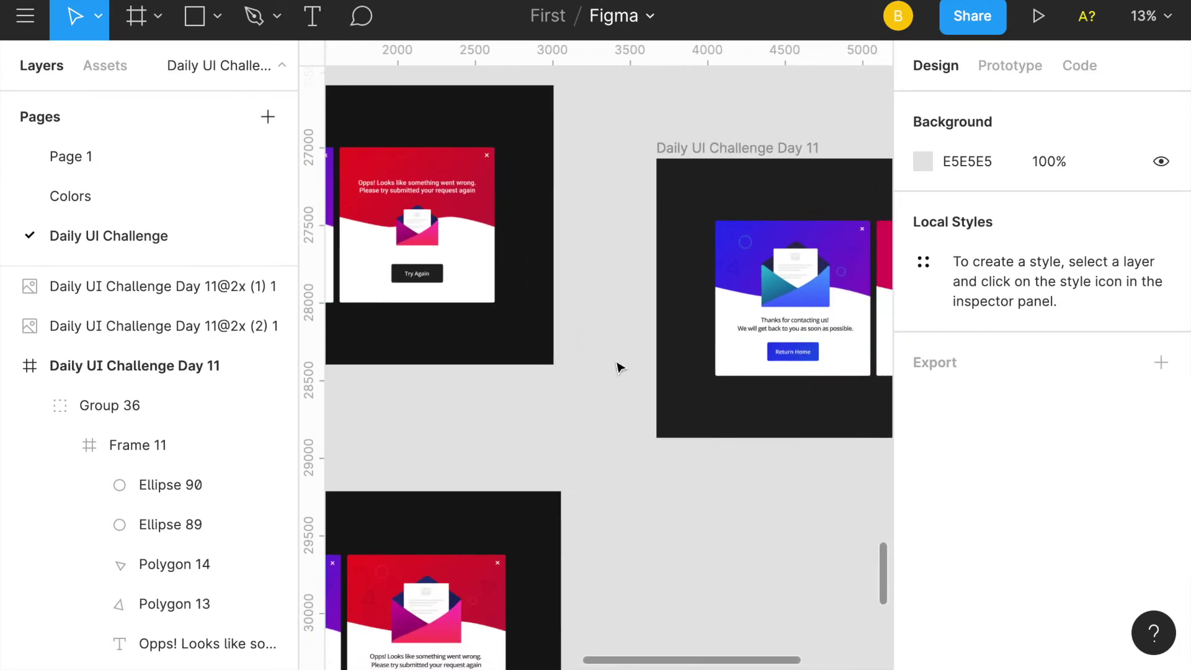
scroll(618, 367, "right", 5)
scroll(619, 367, "down", 1)
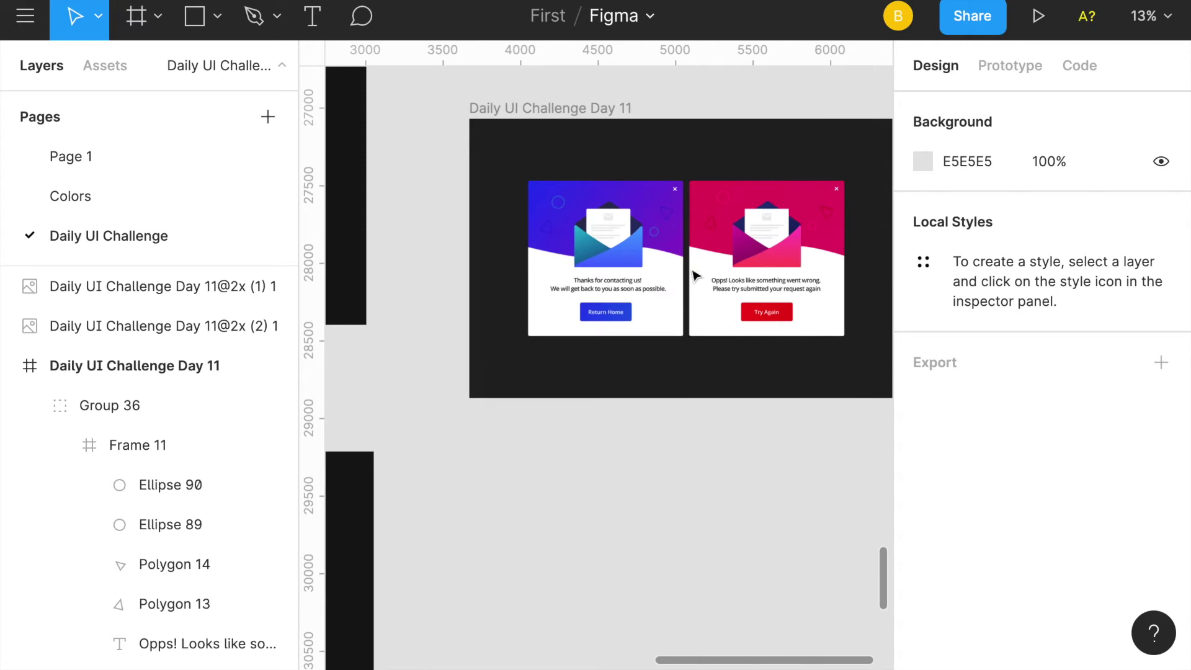
left_click(695, 275)
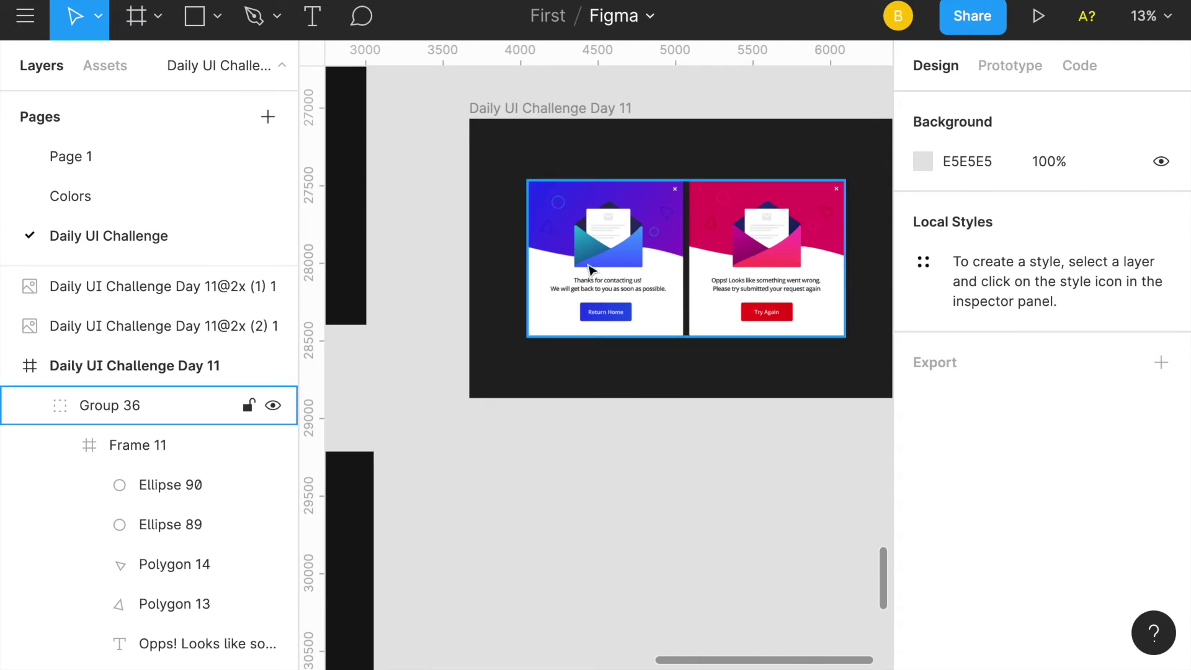
key("Escape")
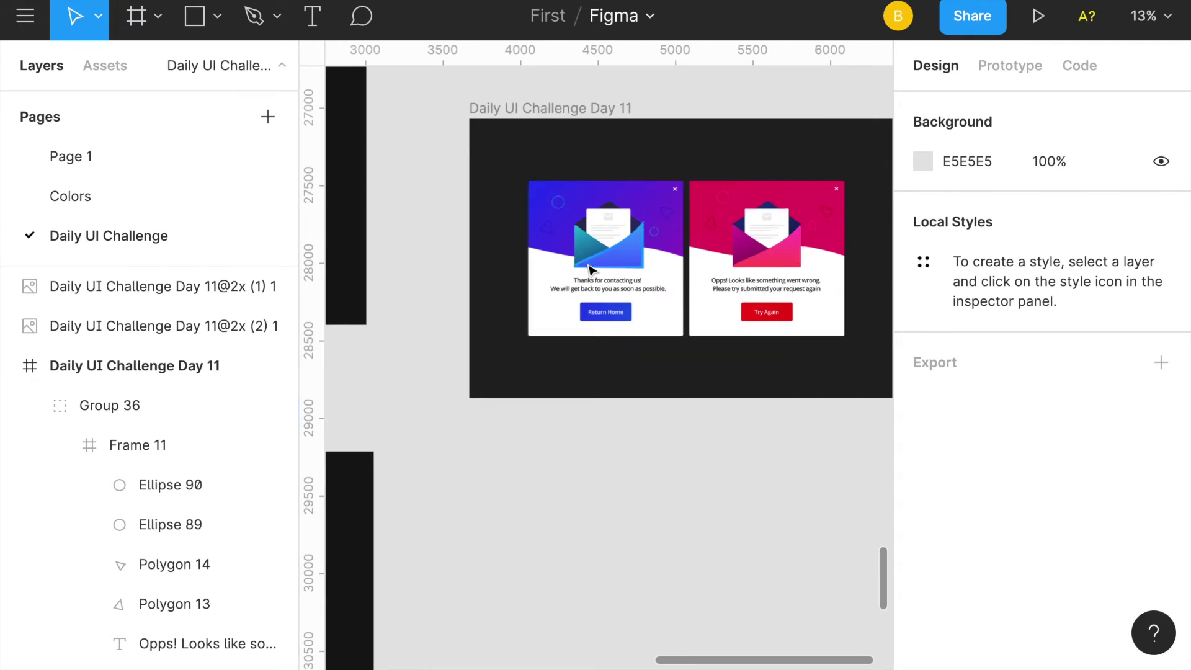
scroll(591, 269, "up", 3)
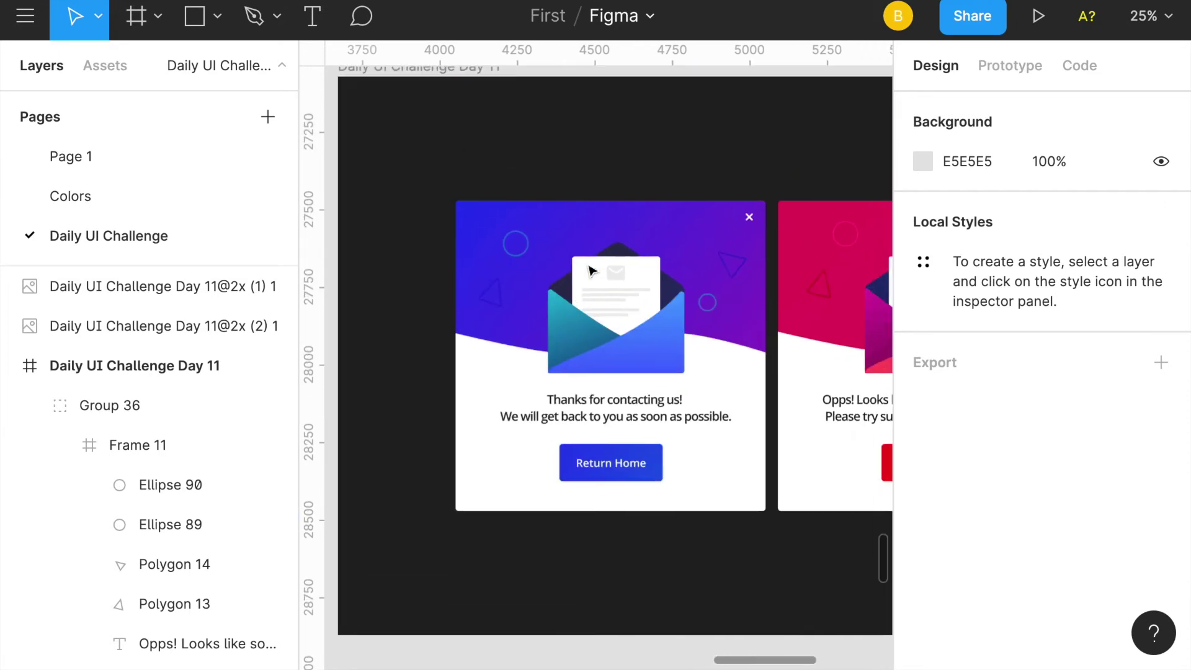
left_click(591, 269)
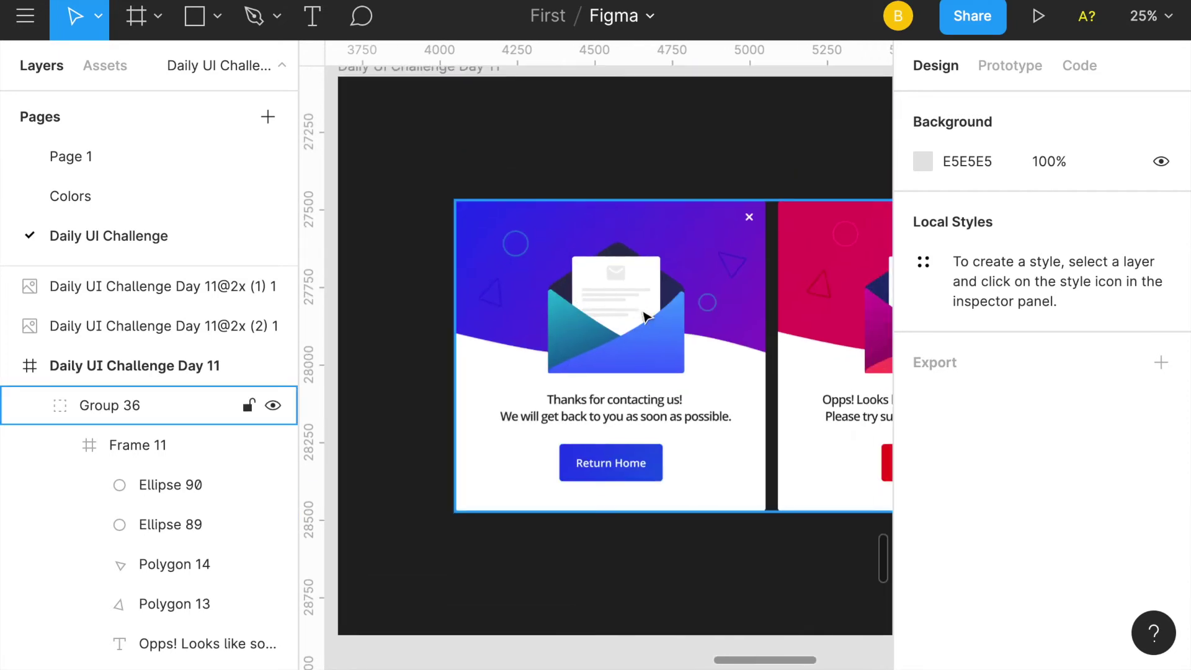
double_click(670, 357)
double_click(673, 357)
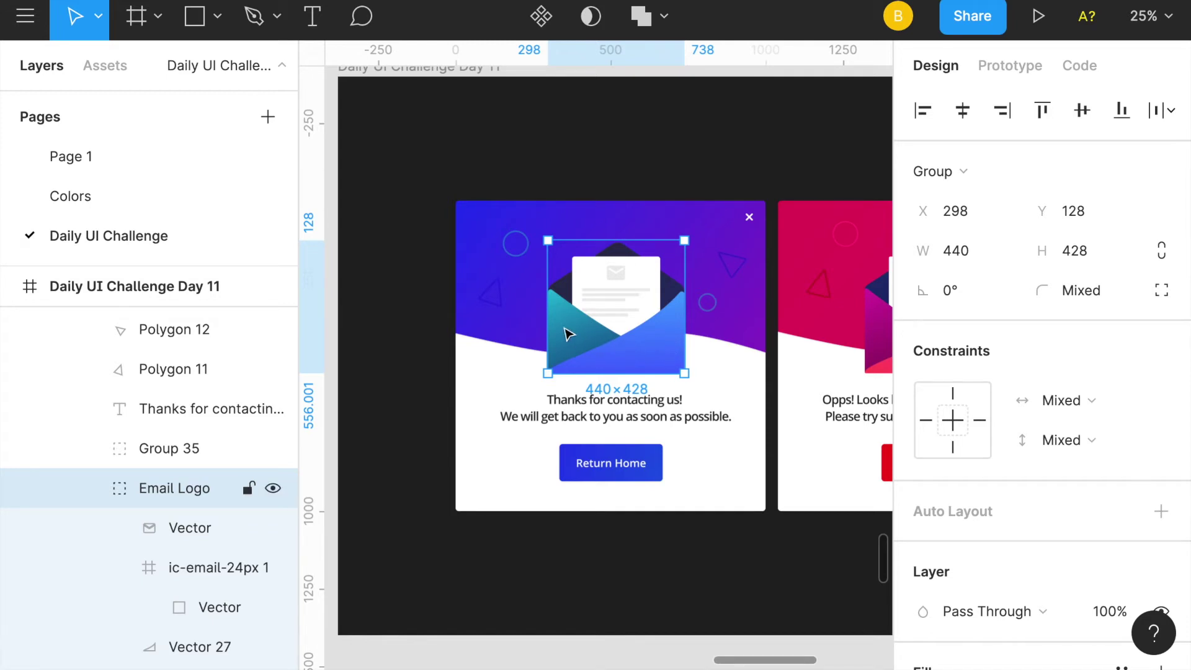
double_click(664, 364)
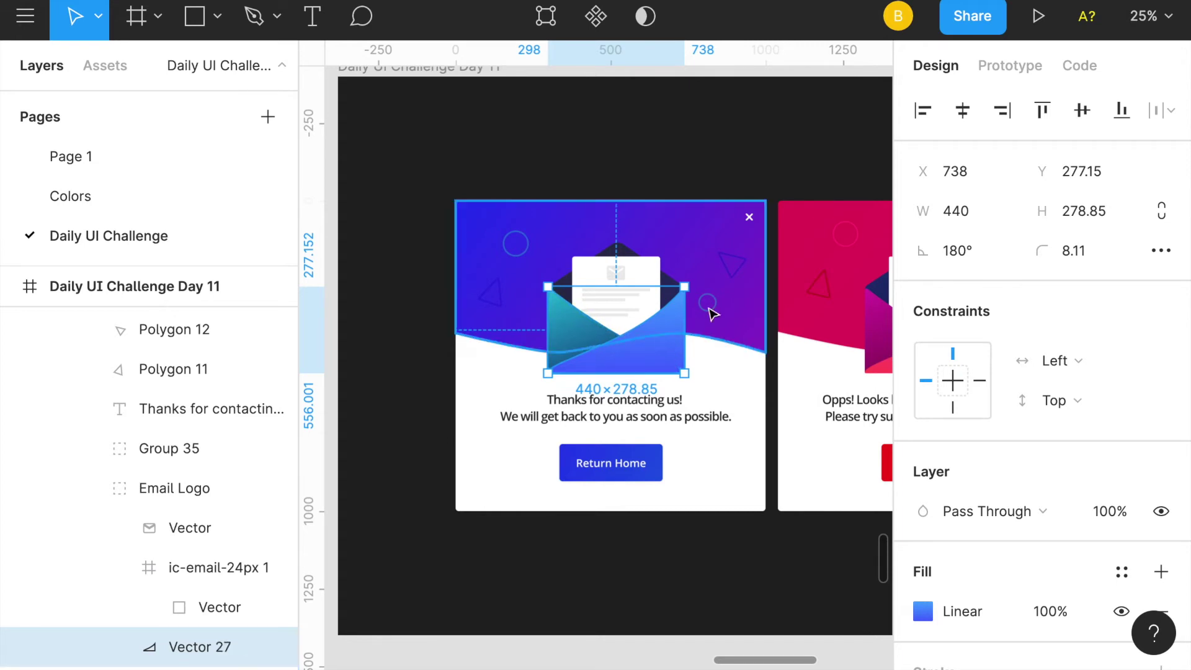
left_click(616, 248)
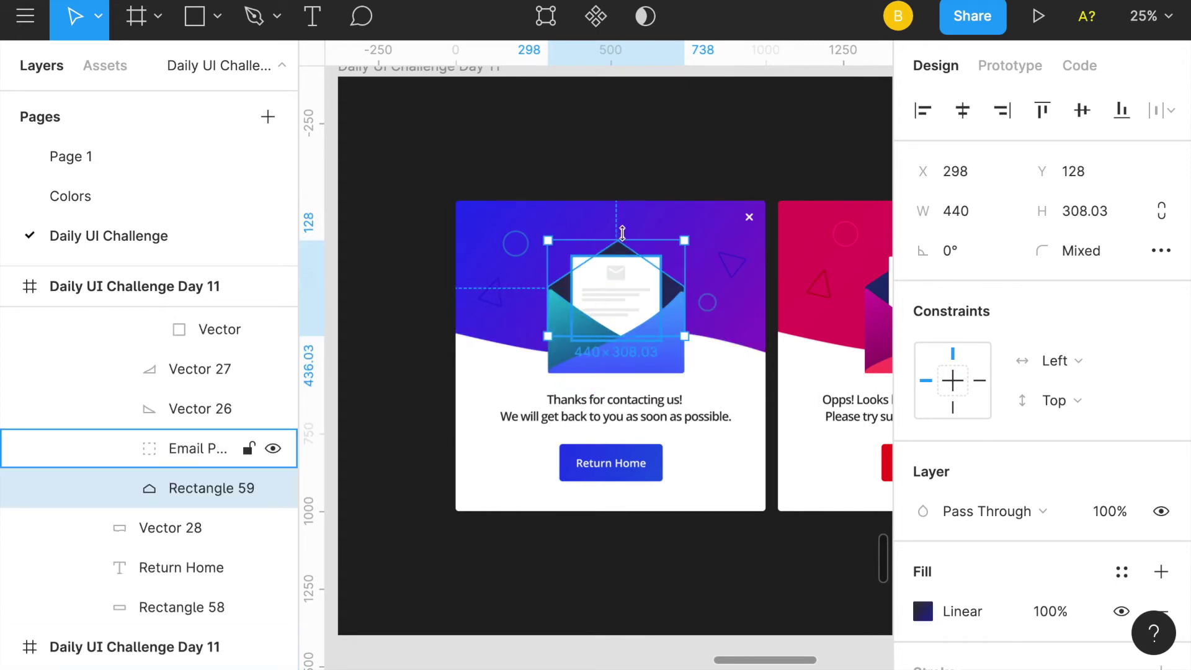
left_click(713, 337)
key("ctrl+plus")
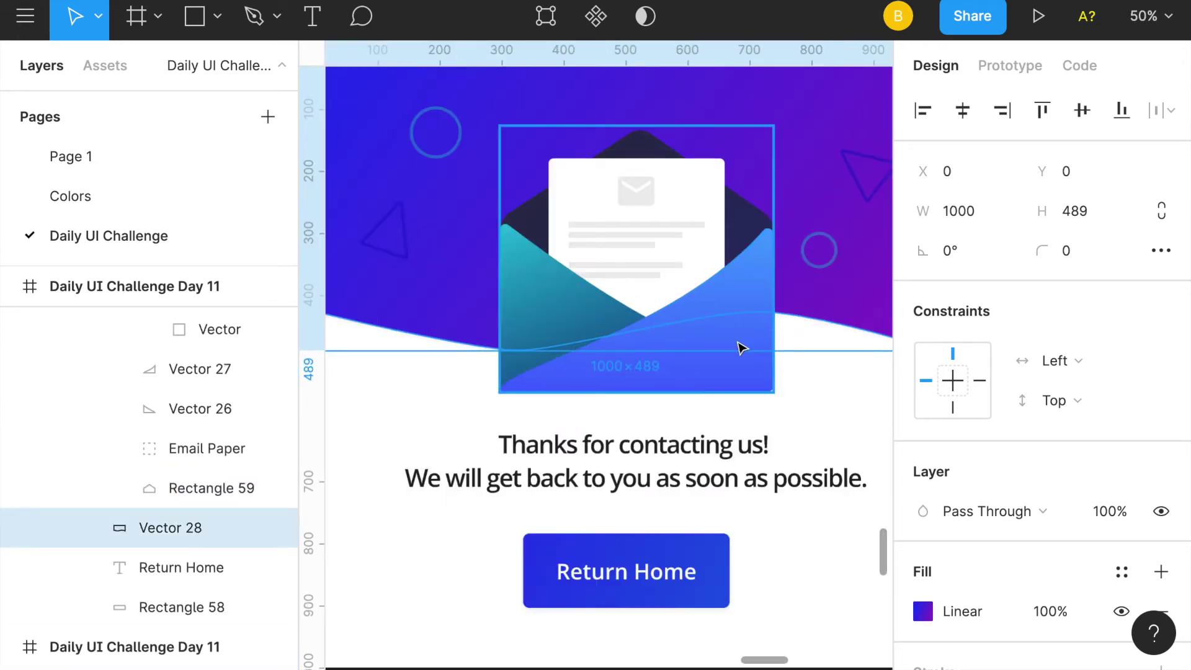
scroll(732, 322, "up", 1)
left_click(699, 217)
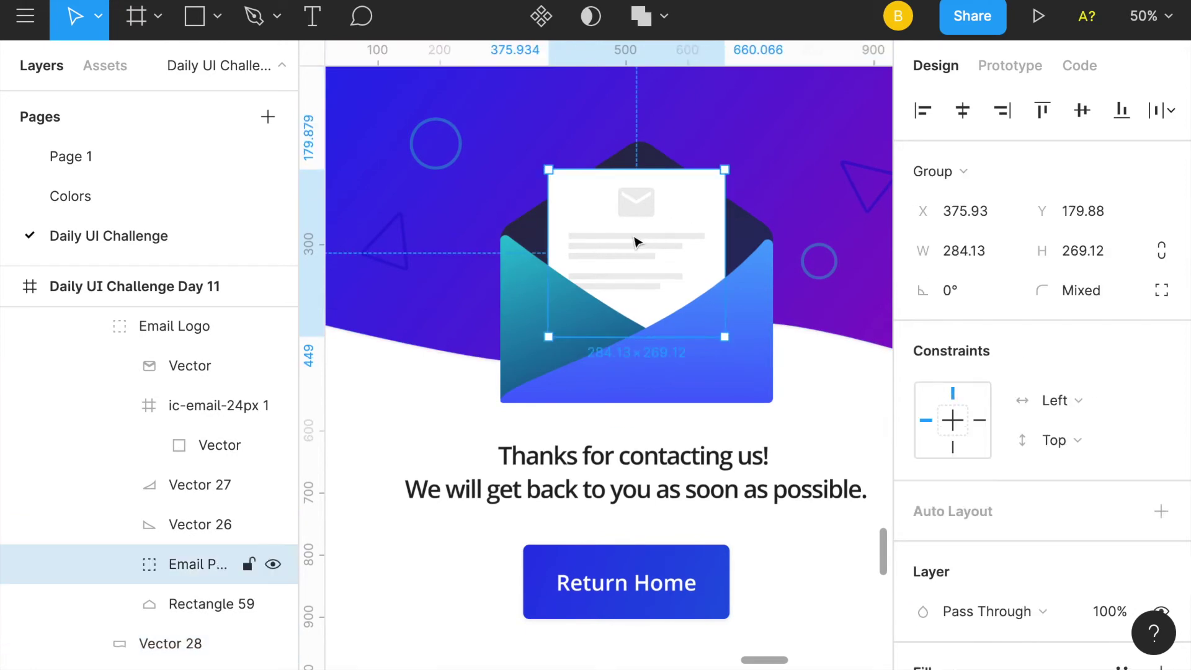
left_click(636, 238)
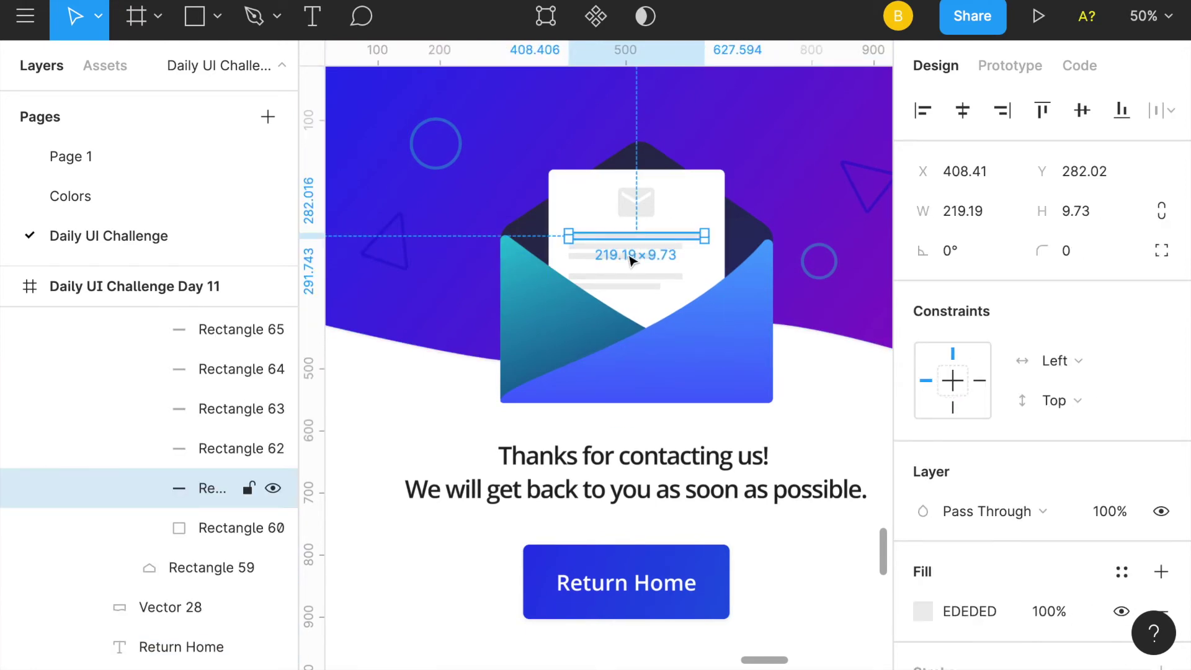
left_click(638, 203)
left_click(688, 205)
key("minus")
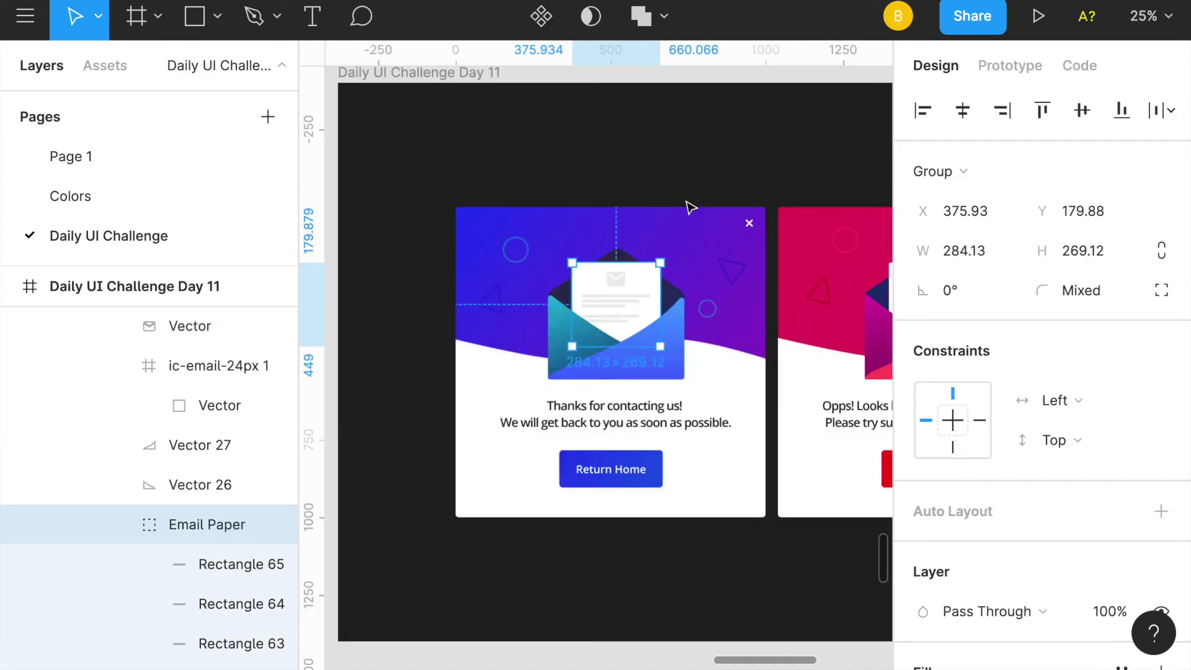
left_click(530, 327)
left_click(494, 355)
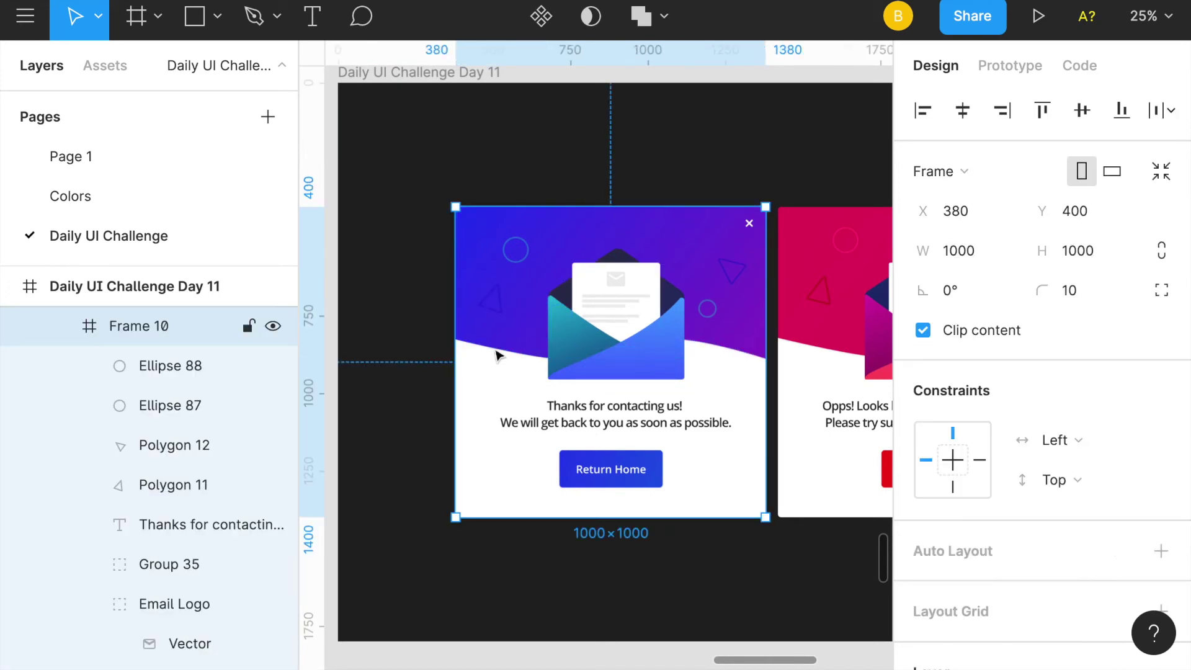
scroll(539, 322, "down", 1)
scroll(540, 322, "right", 1)
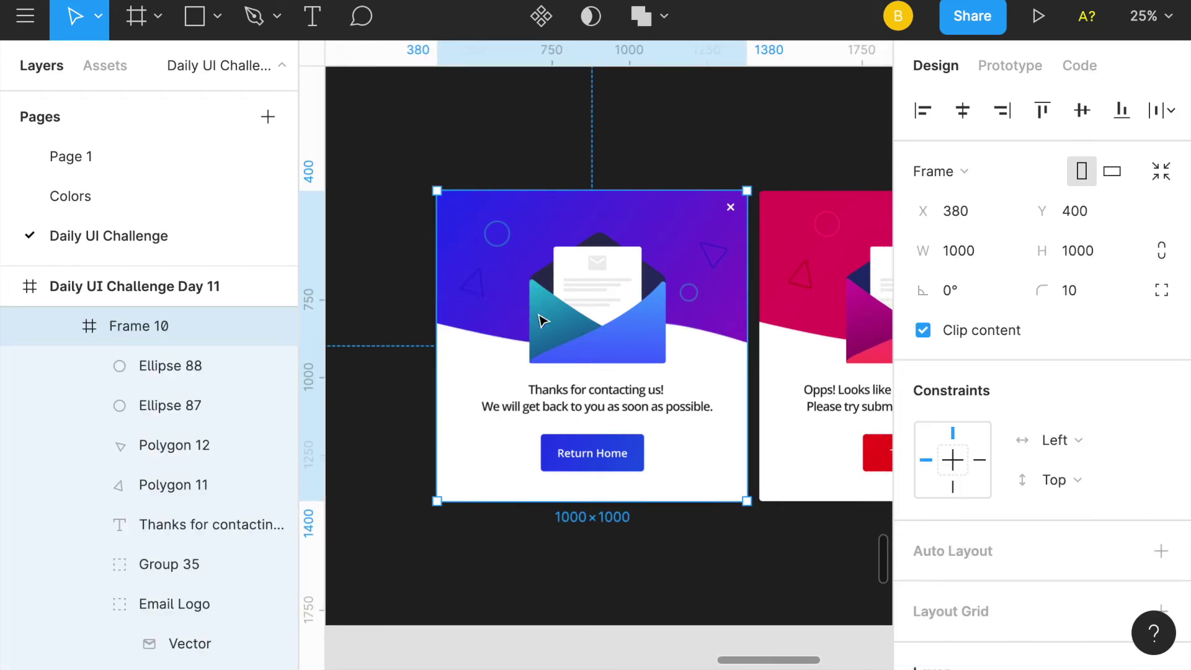
scroll(539, 321, "down", 1)
scroll(540, 321, "right", 1)
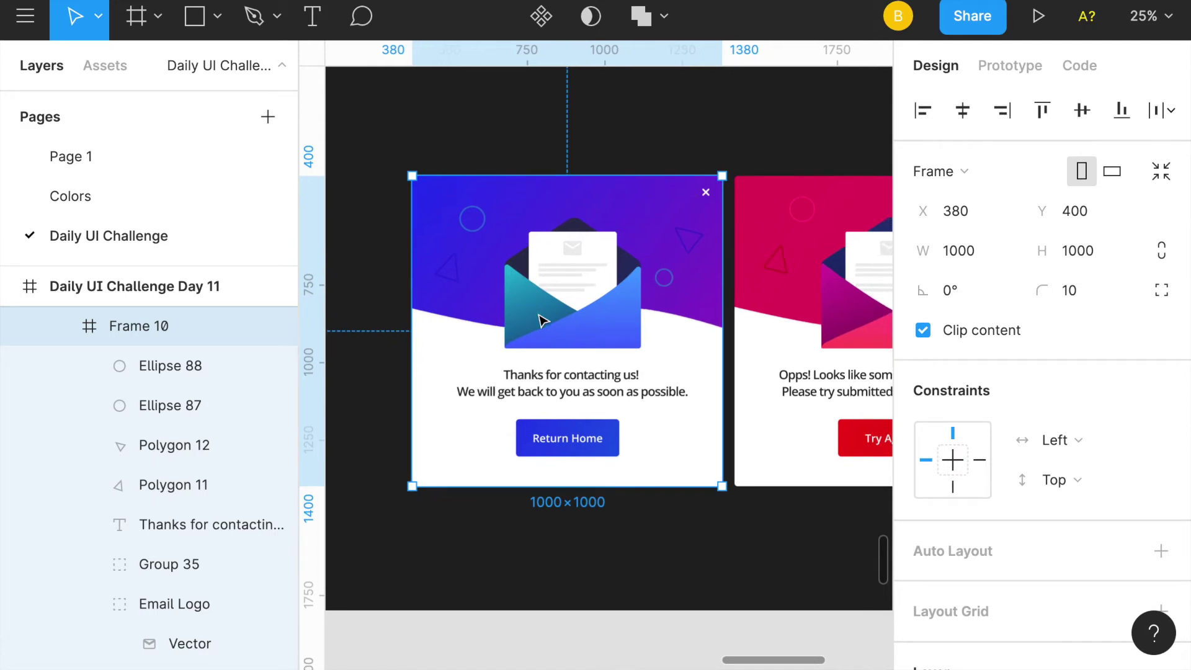
scroll(540, 320, "down", 1)
scroll(622, 407, "down", 3)
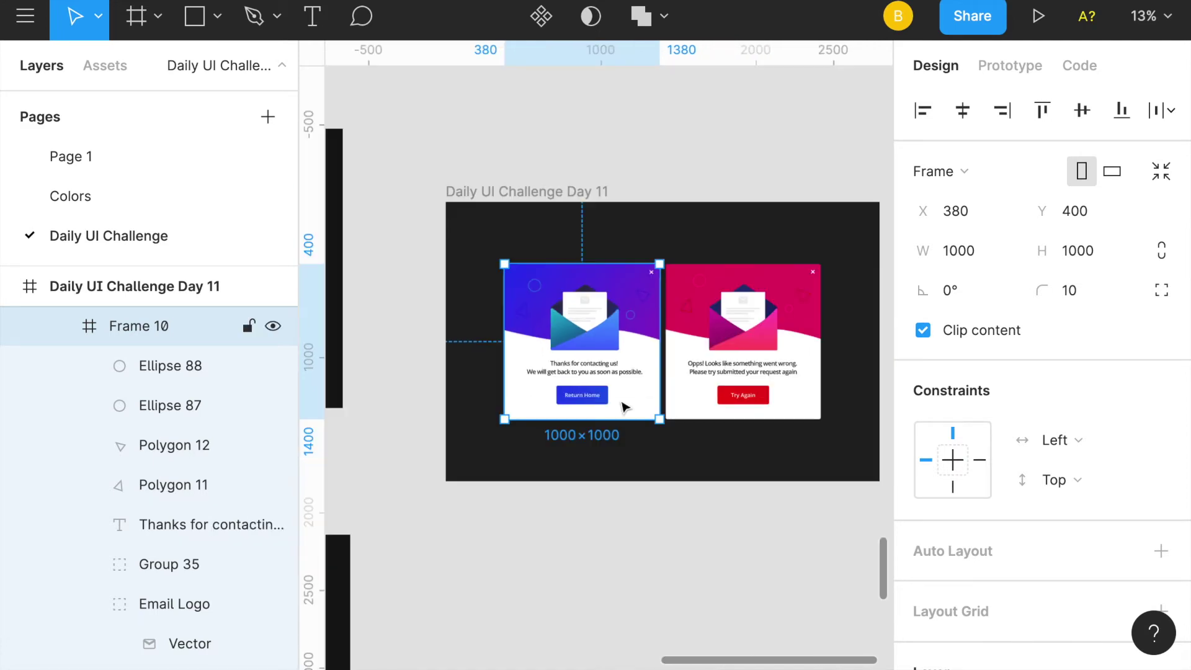
scroll(622, 407, "left", 10)
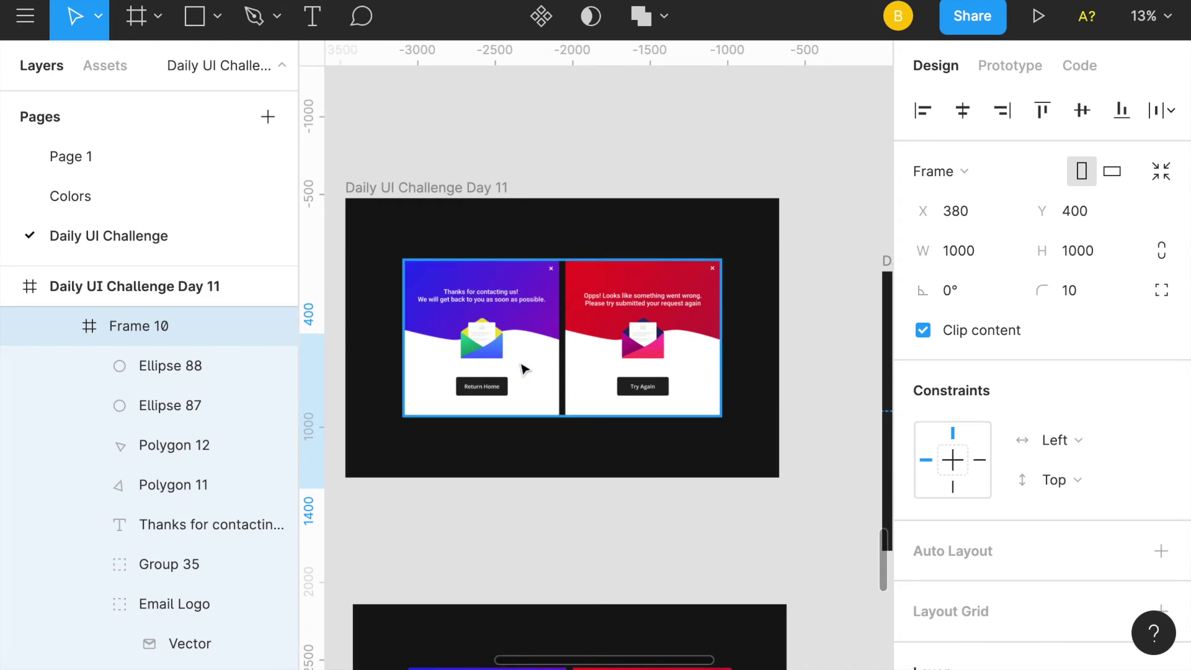
scroll(524, 369, "right", 3)
scroll(524, 369, "left", 3)
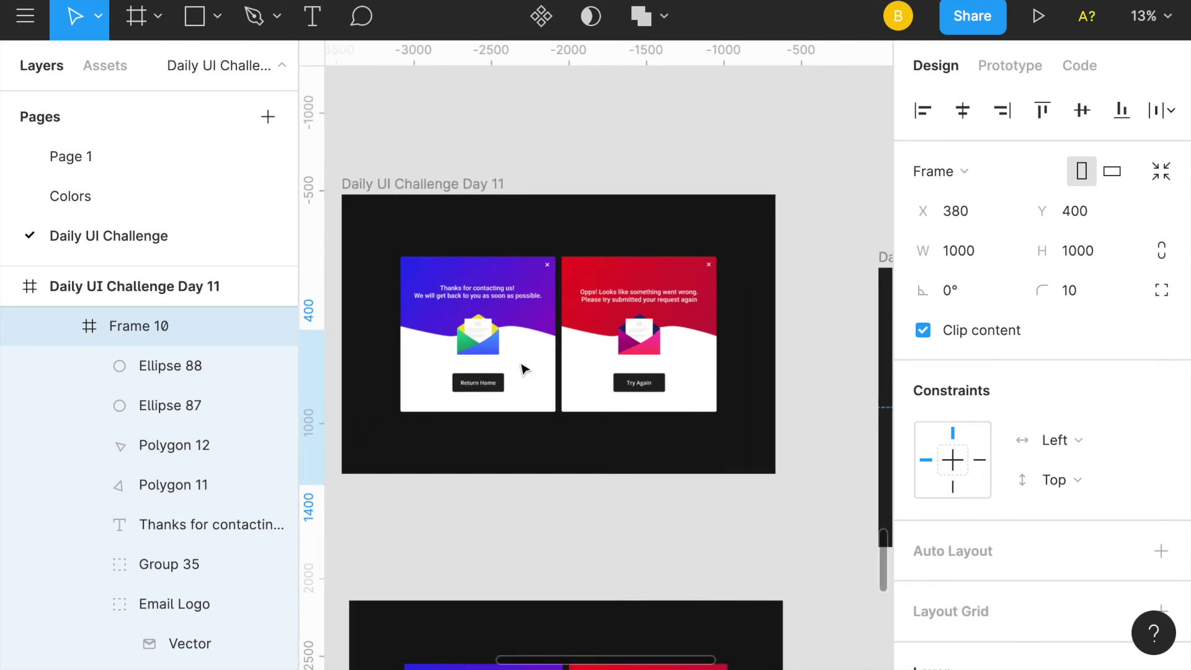
scroll(545, 338, "right", 5)
scroll(545, 337, "down", 2)
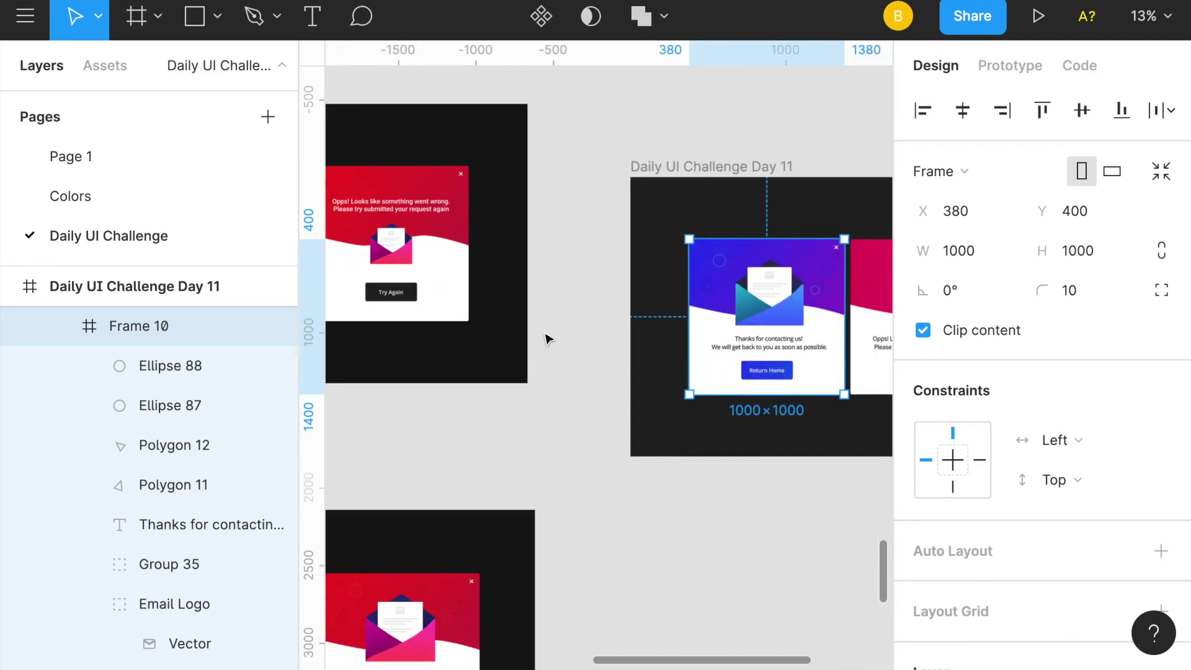
scroll(545, 337, "right", 2)
scroll(549, 339, "up", 3)
scroll(548, 338, "right", 3)
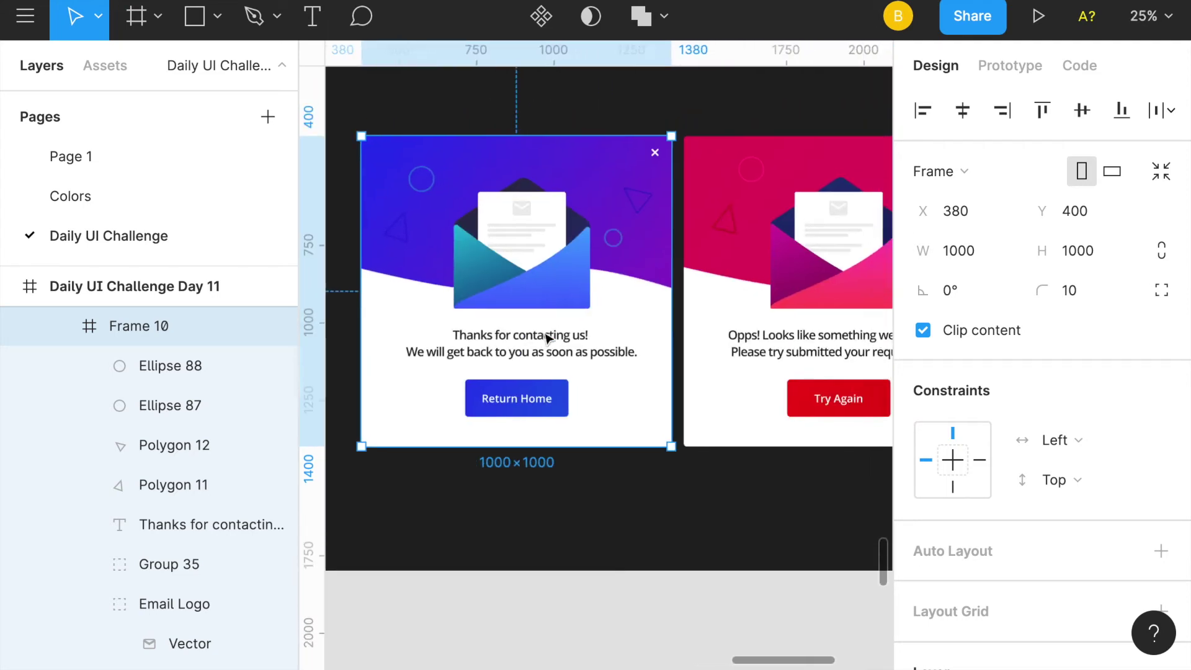
scroll(547, 338, "up", 1)
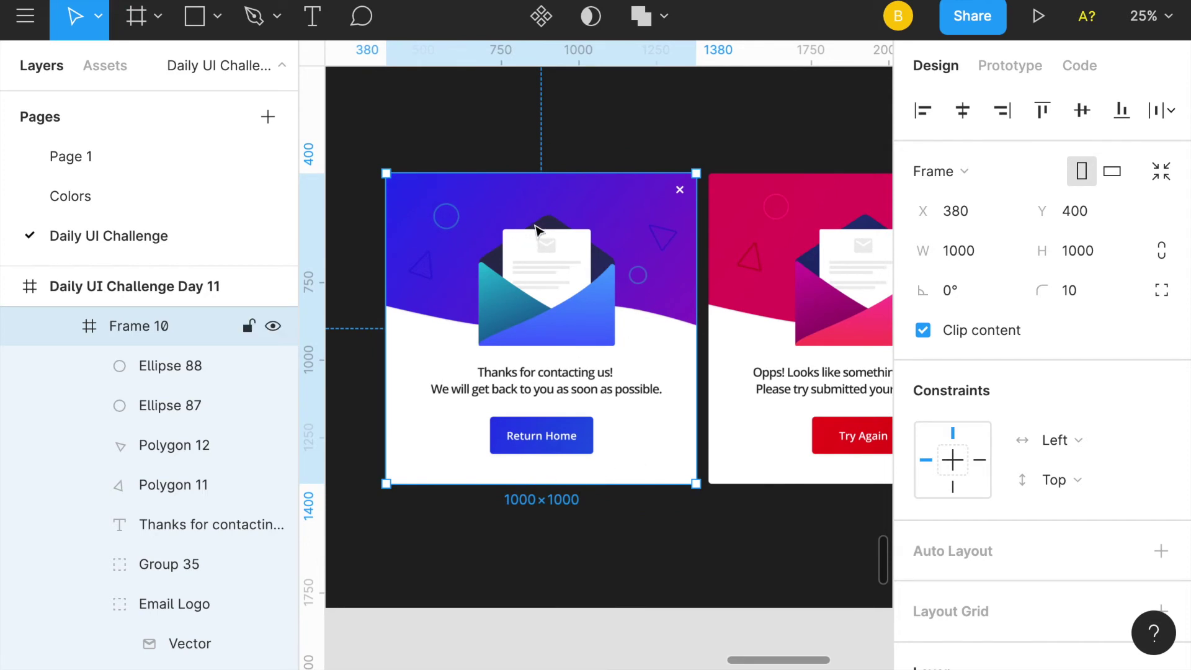
scroll(583, 389, "right", 3)
scroll(583, 389, "down", 1)
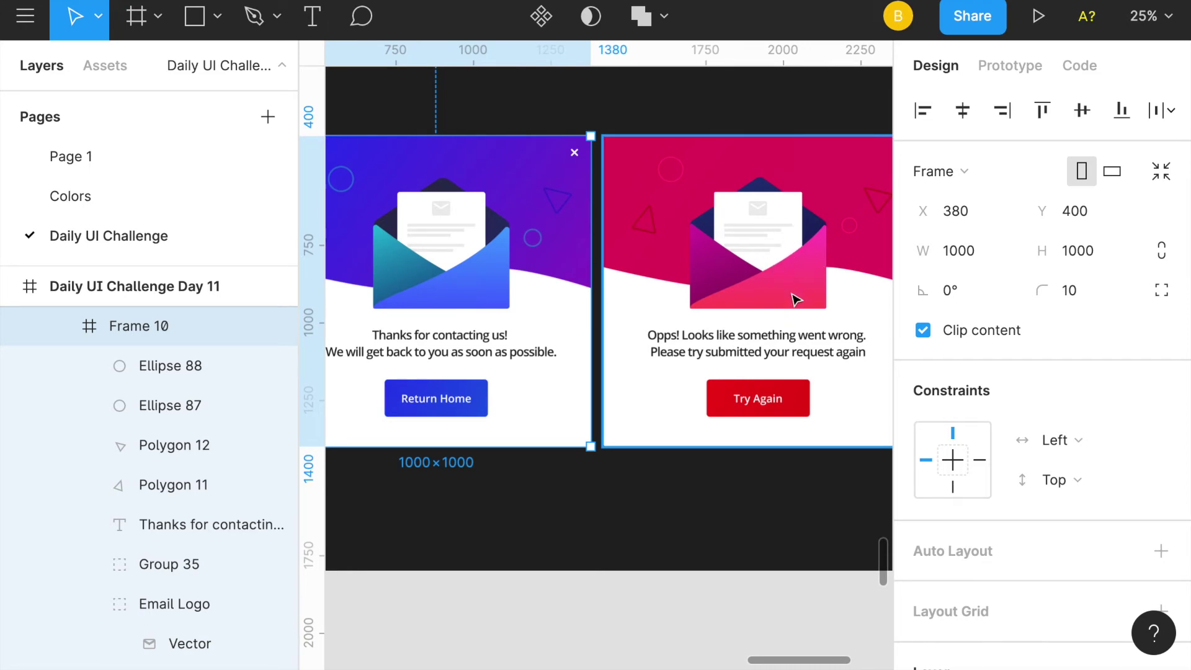
scroll(726, 314, "left", 2)
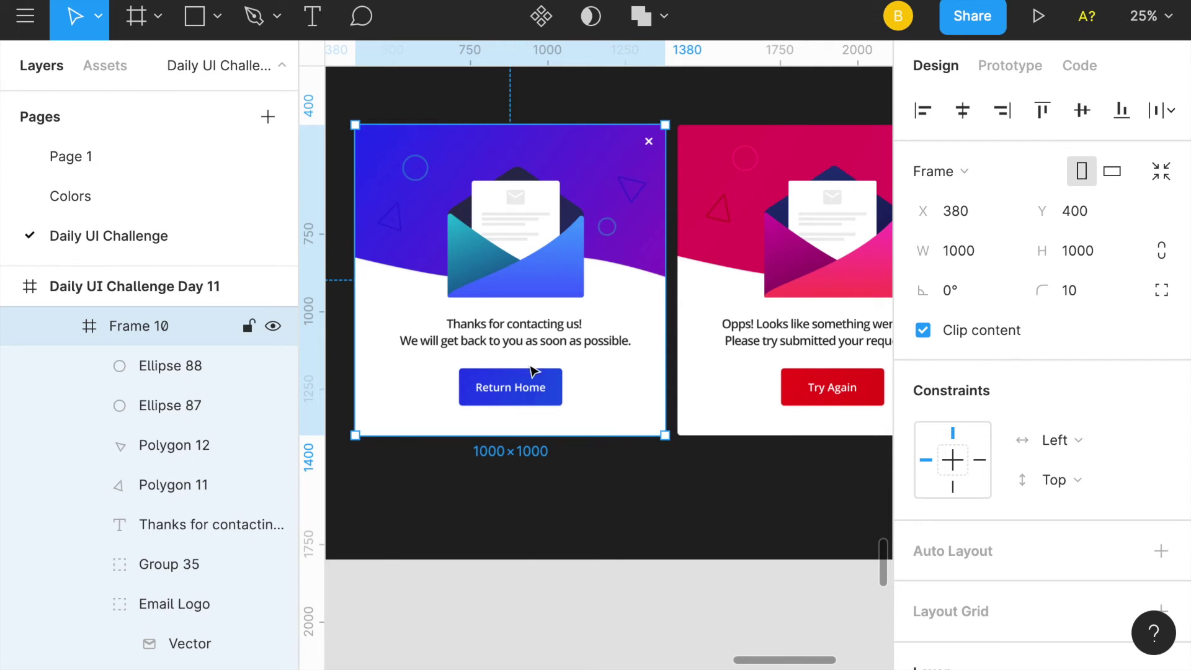
scroll(609, 403, "right", 2)
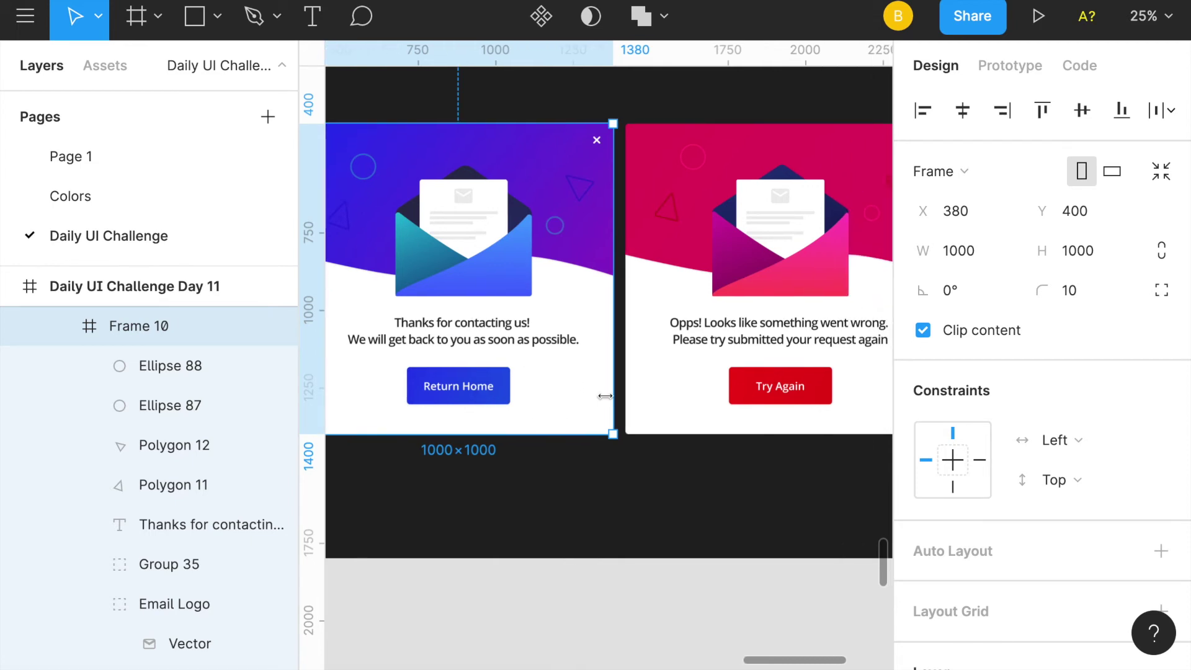
scroll(518, 380, "left", 2)
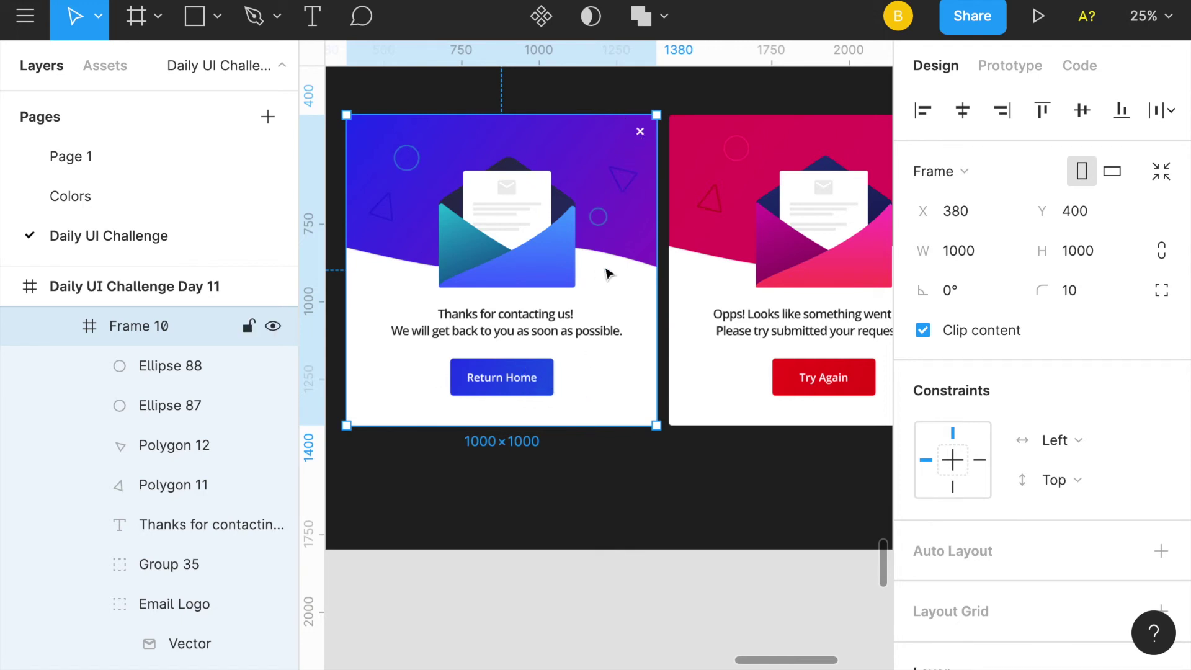
scroll(608, 268, "right", 2)
scroll(608, 268, "up", 2)
scroll(560, 310, "right", 5)
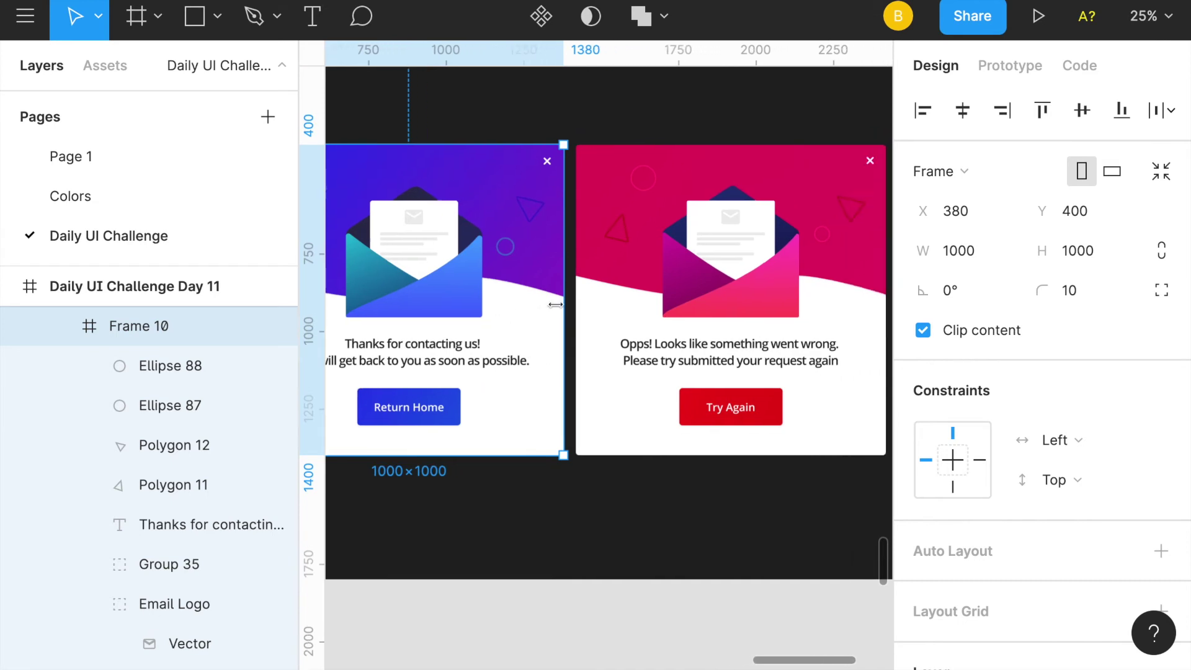
scroll(597, 418, "left", 2)
scroll(598, 419, "up", 1)
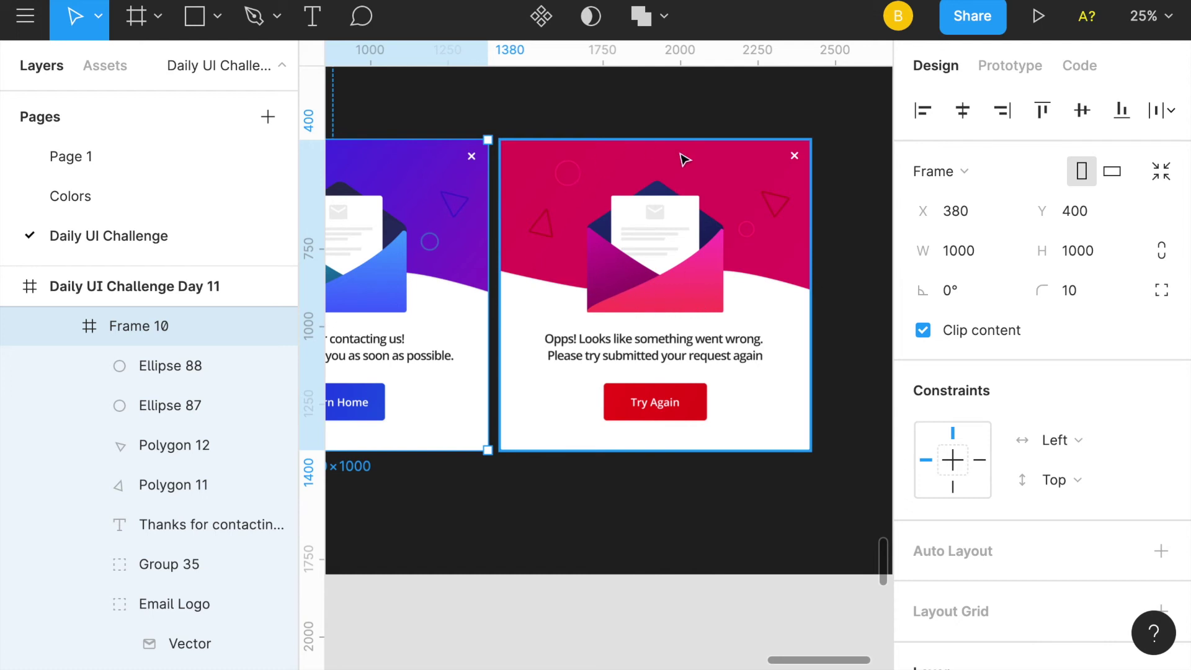
left_click(566, 182)
left_click(586, 222)
scroll(1091, 452, "down", 2)
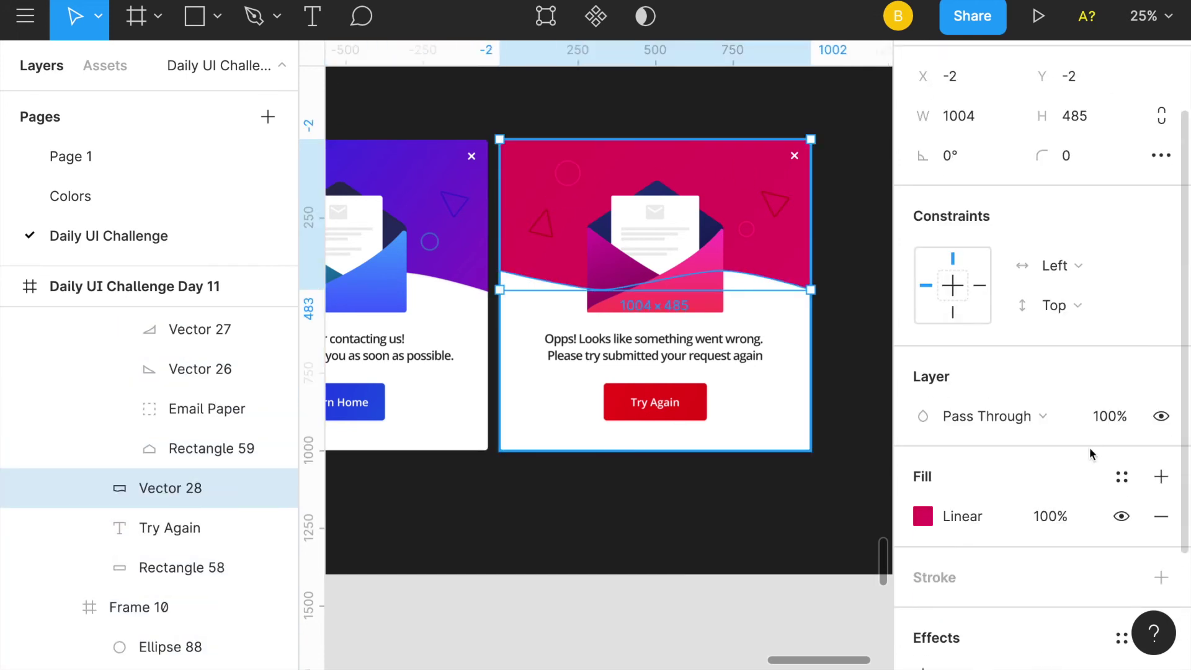
left_click(923, 516)
left_click_drag(774, 44, 1019, 37)
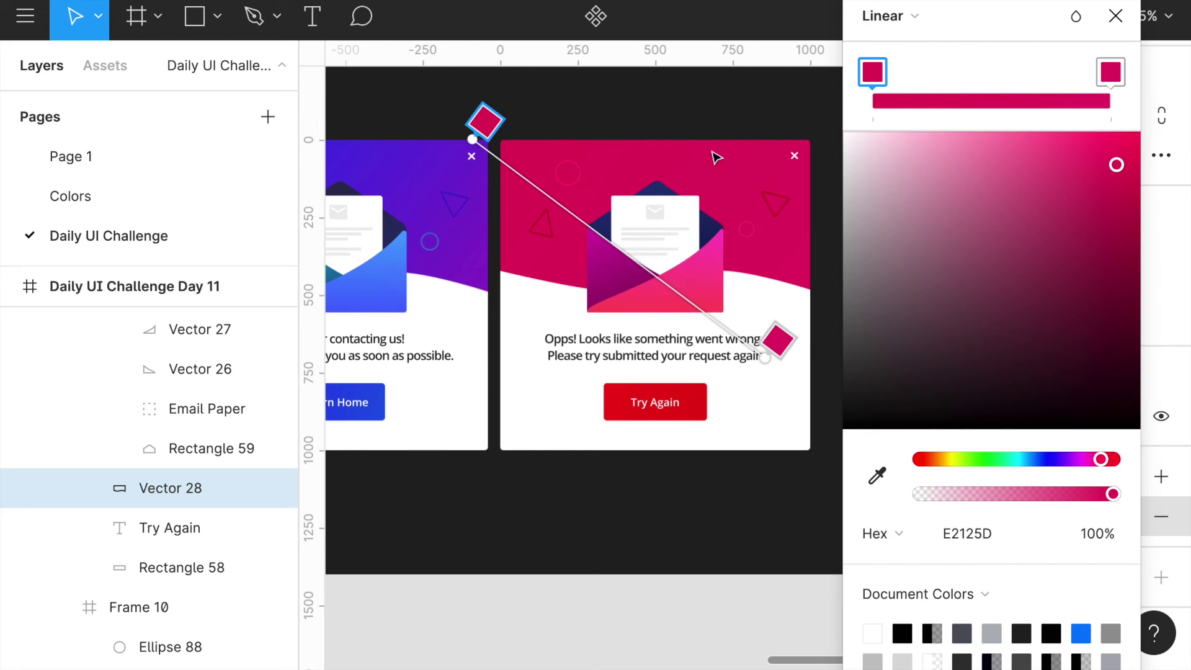
left_click(1117, 16)
left_click(757, 267)
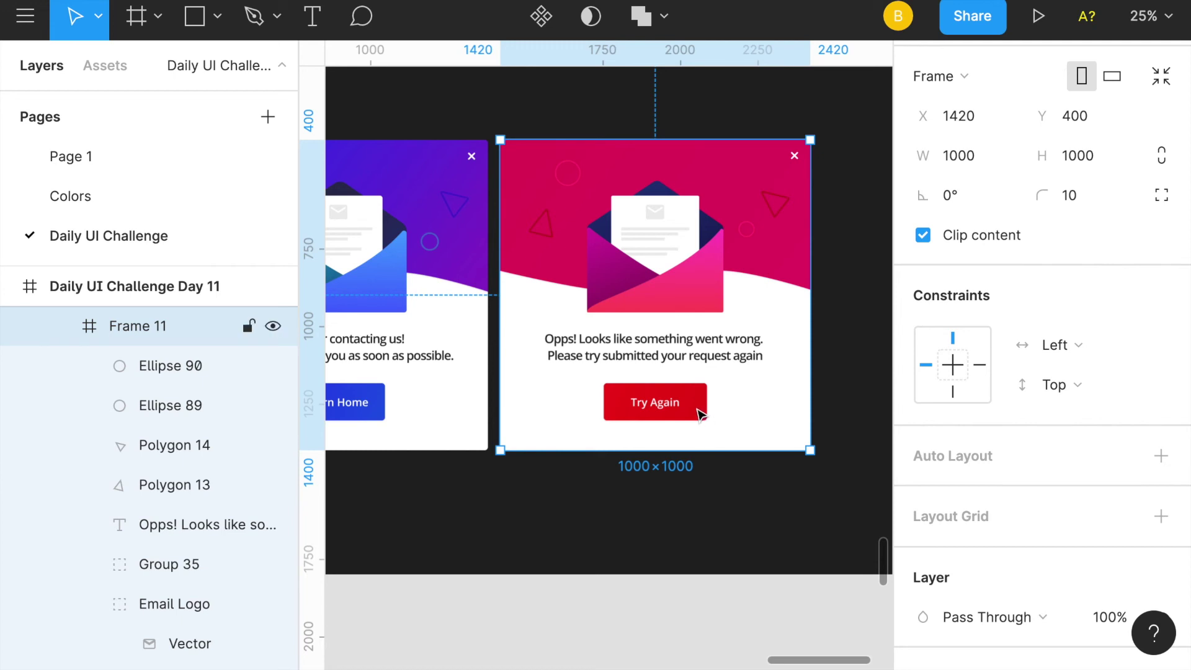
scroll(699, 414, "left", 2)
scroll(700, 413, "down", 1)
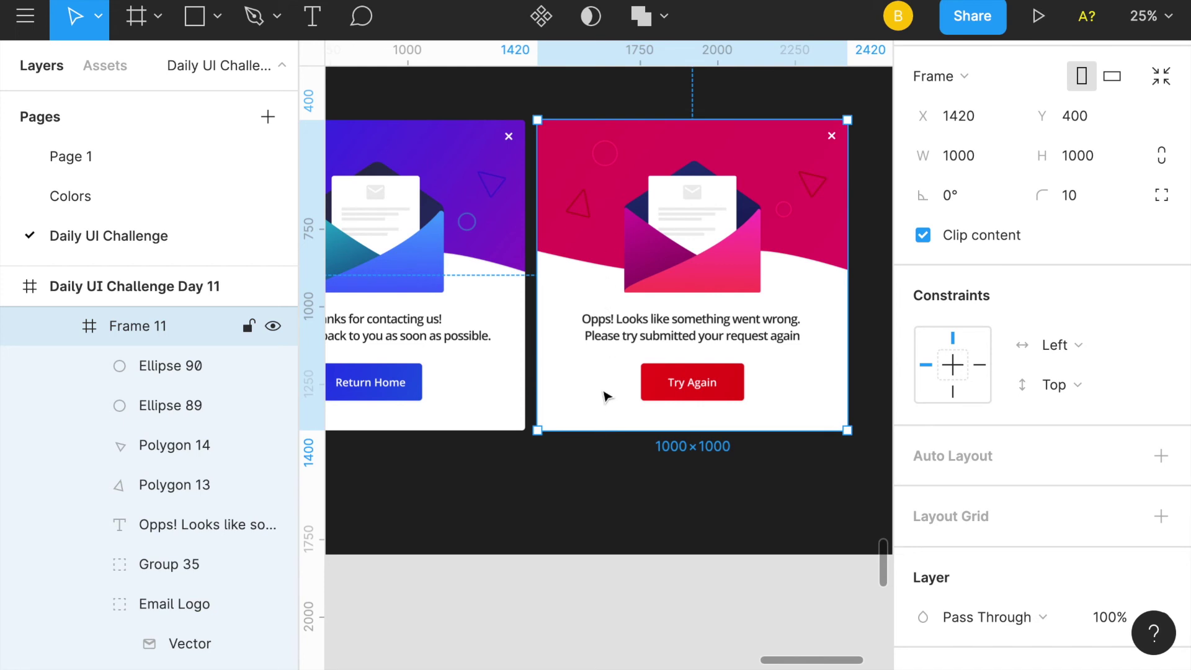
scroll(605, 396, "left", 3)
scroll(605, 396, "down", 2)
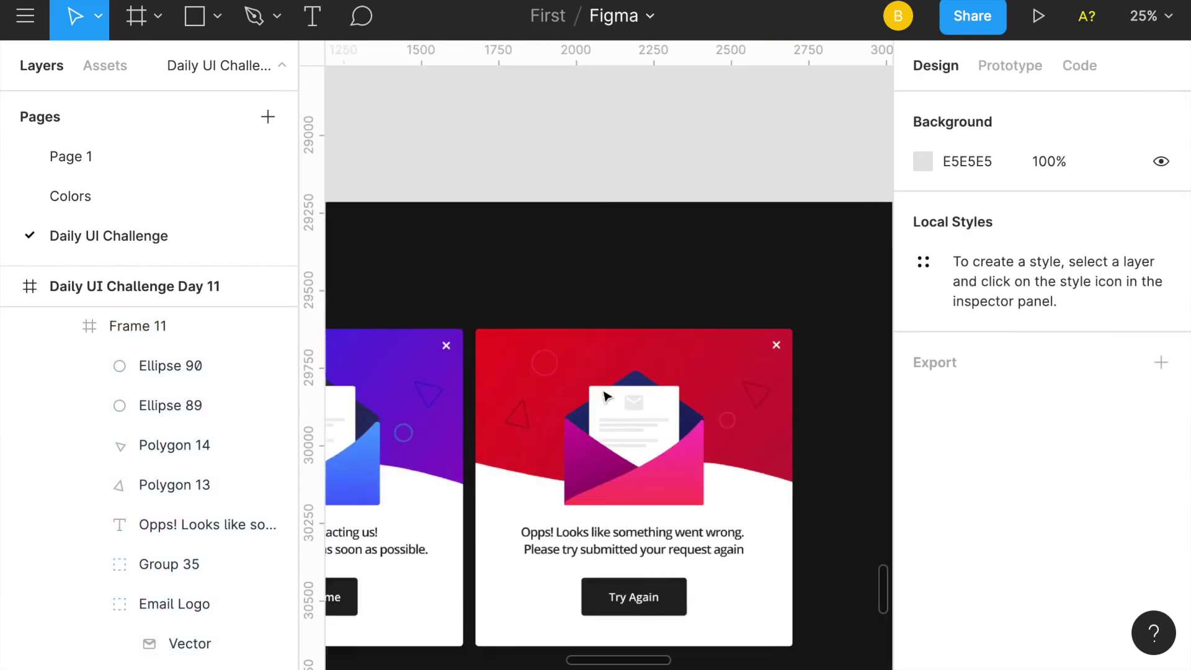
scroll(604, 396, "down", 10)
scroll(605, 396, "left", 3)
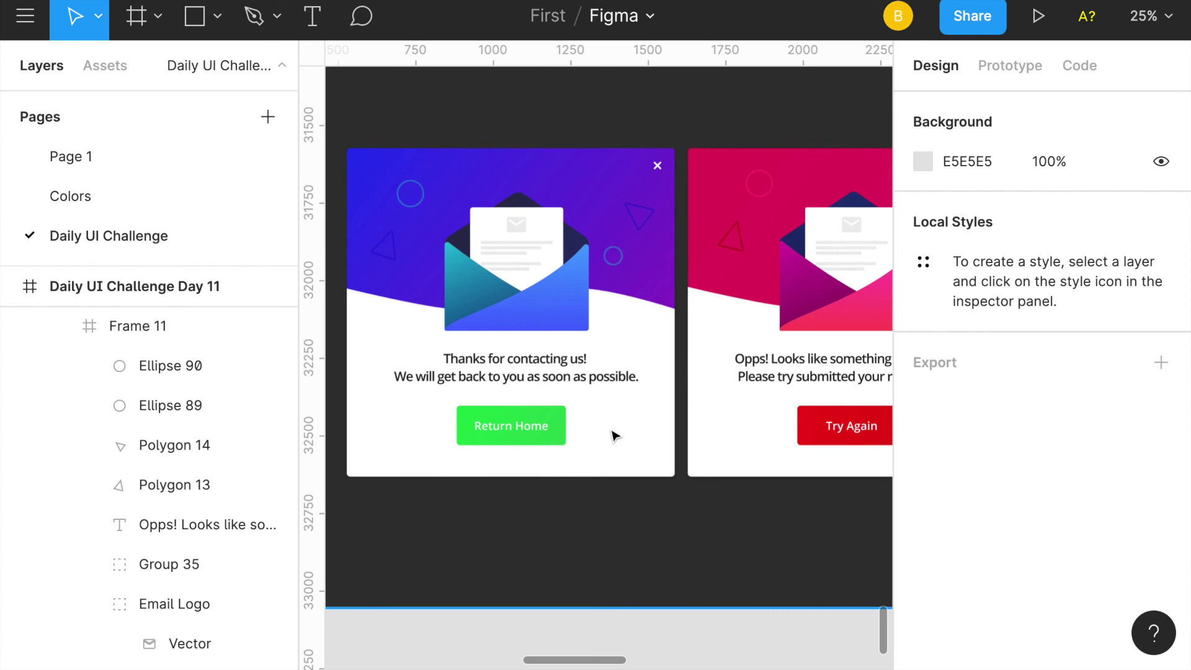
scroll(614, 434, "left", 1)
scroll(614, 434, "down", 1)
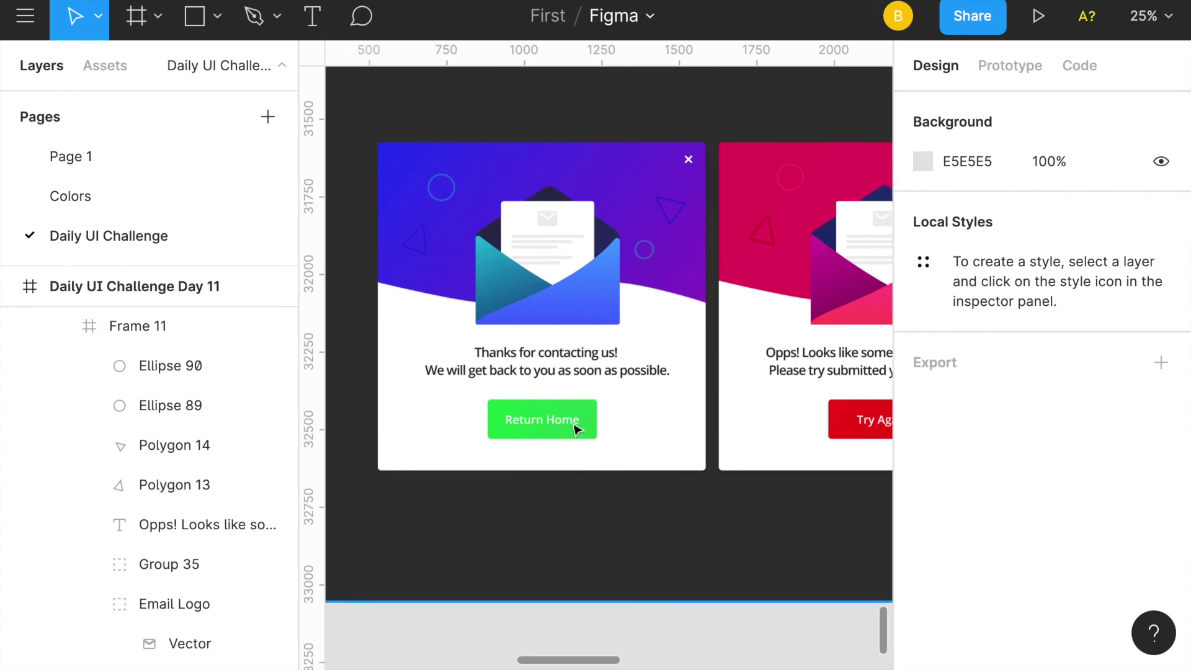
scroll(539, 409, "right", 5)
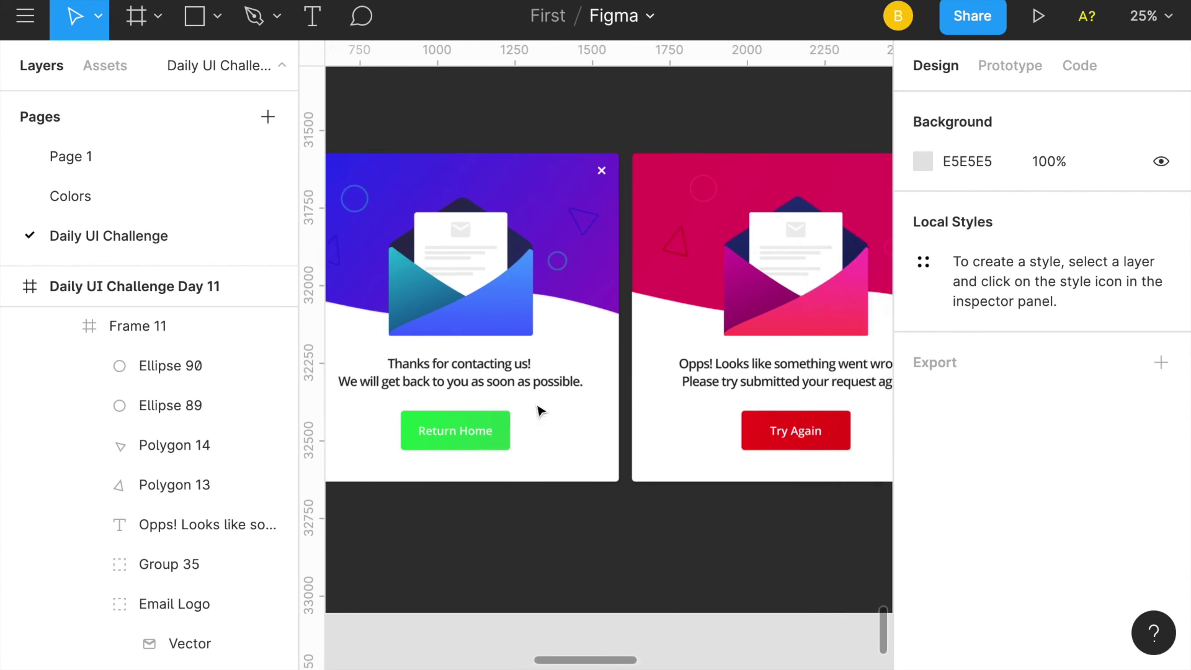
scroll(539, 409, "up", 1)
scroll(537, 409, "left", 1)
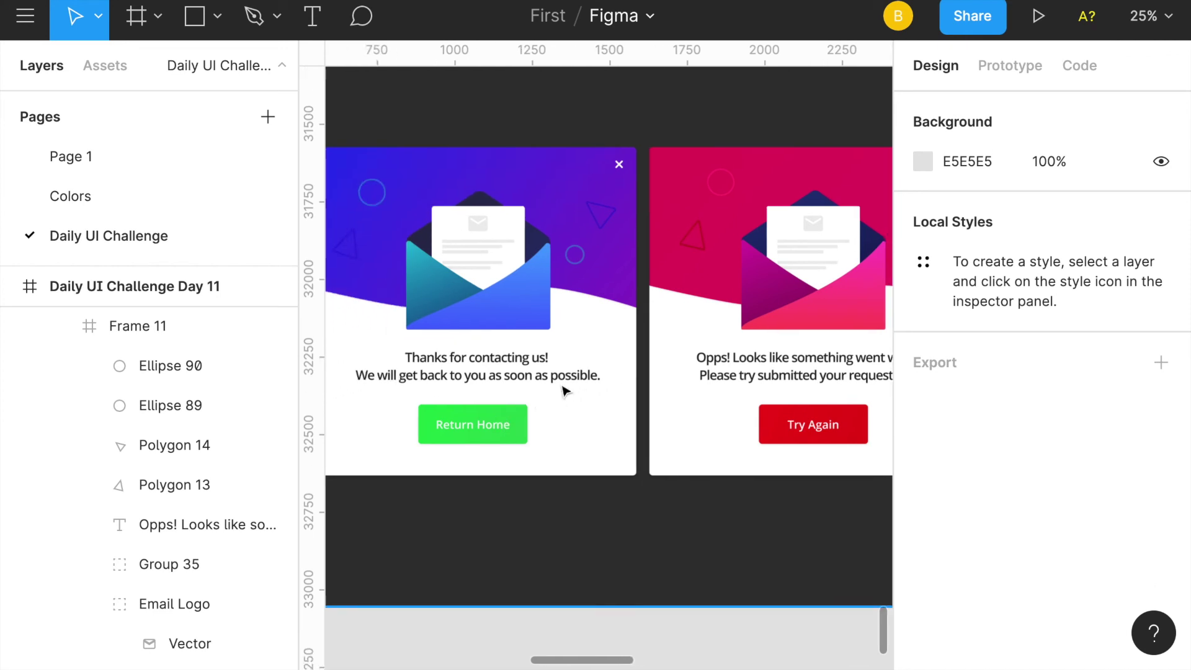
scroll(678, 343, "right", 15)
scroll(678, 343, "up", 6)
scroll(678, 342, "up", 10)
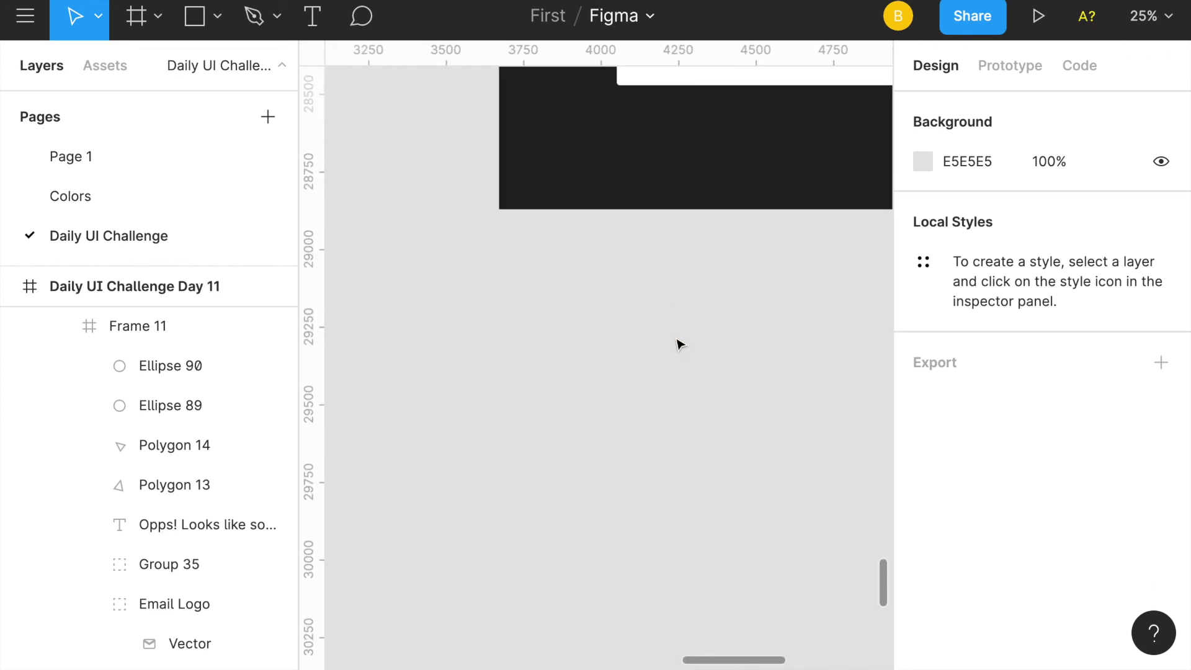
scroll(678, 343, "right", 3)
scroll(677, 343, "down", 1)
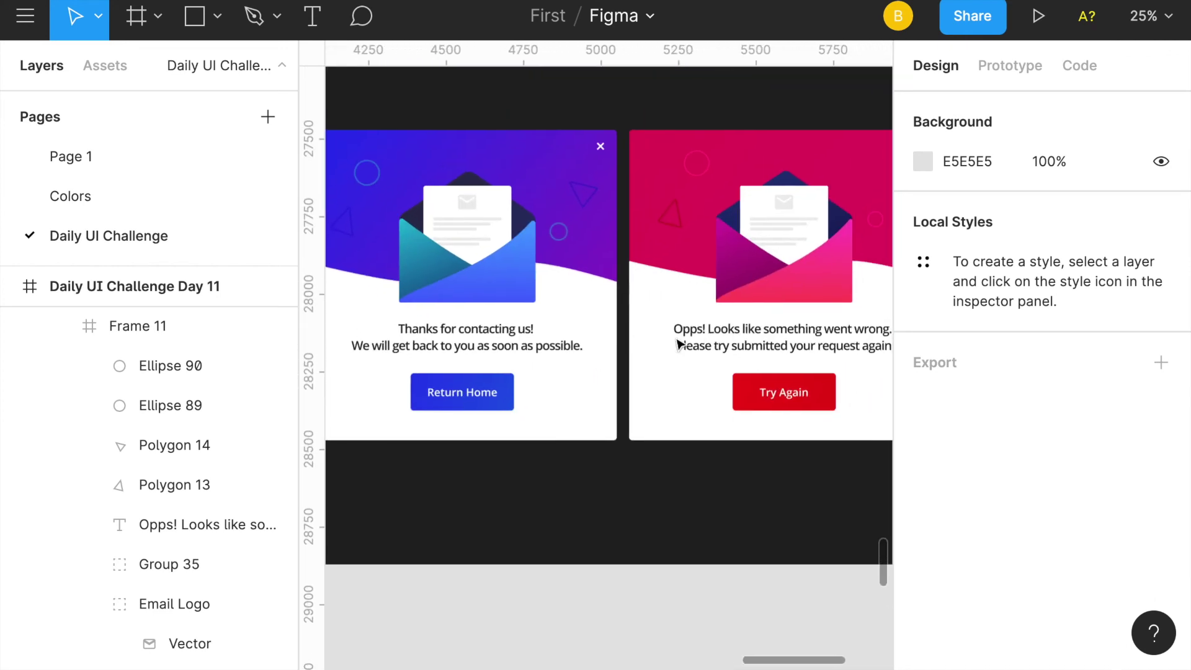
scroll(678, 343, "up", 1)
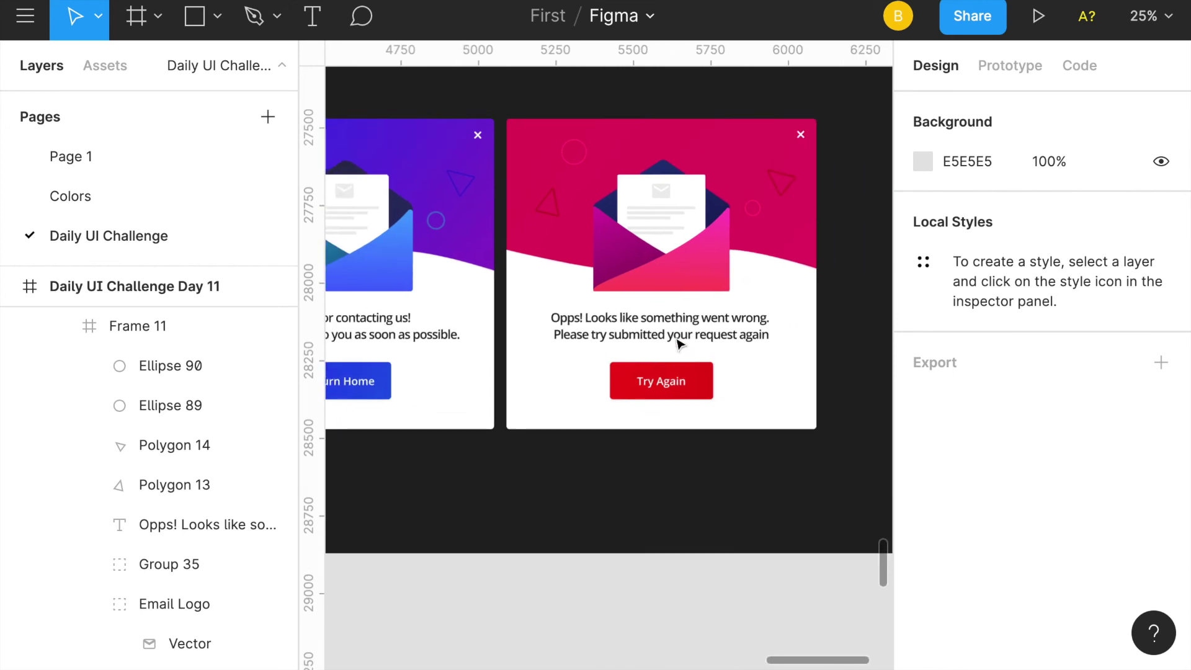
left_click(576, 232)
left_click(567, 229)
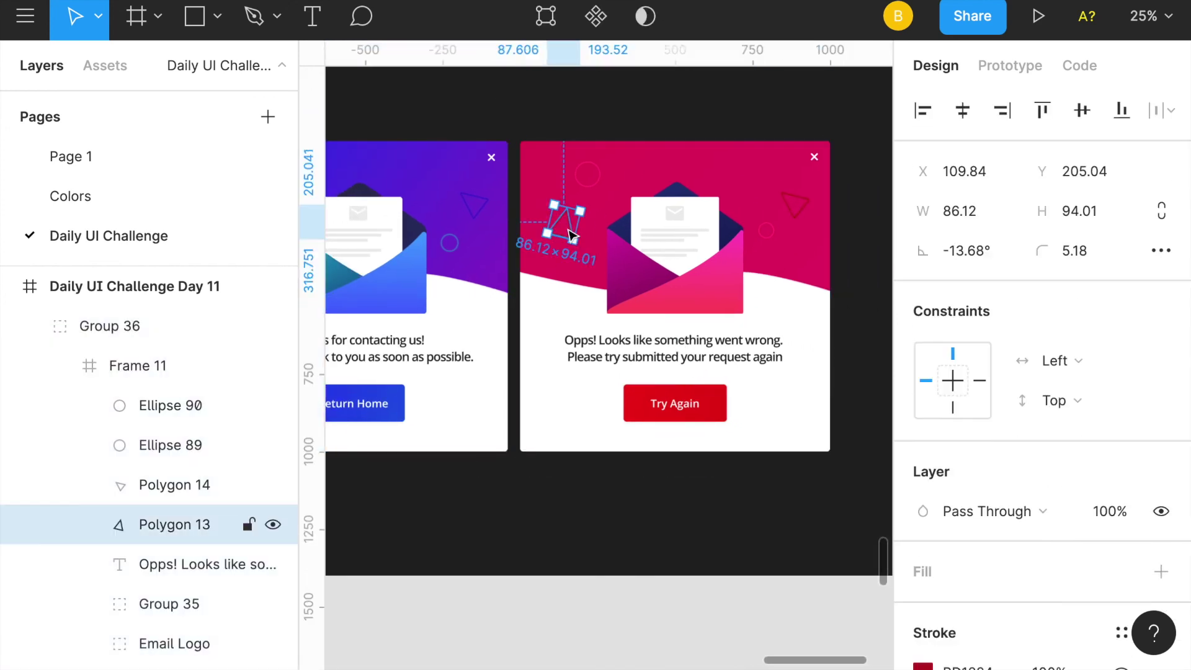
left_click(596, 179)
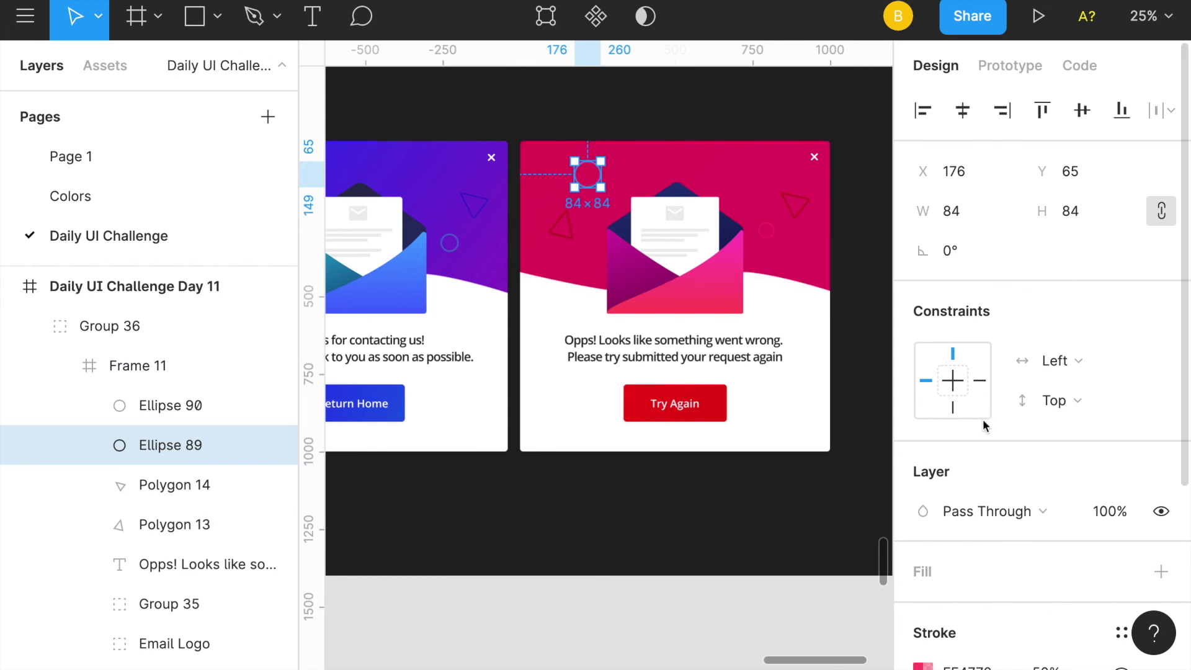
scroll(983, 428, "down", 3)
left_click(800, 531)
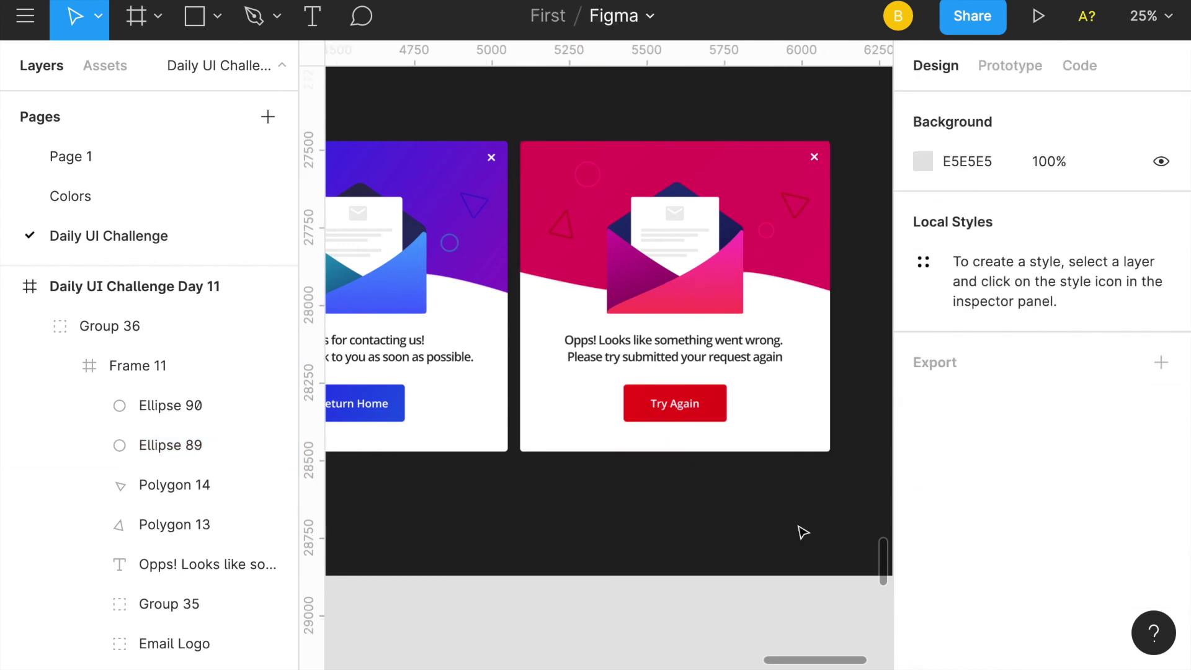
scroll(800, 531, "left", 2)
scroll(620, 273, "left", 2)
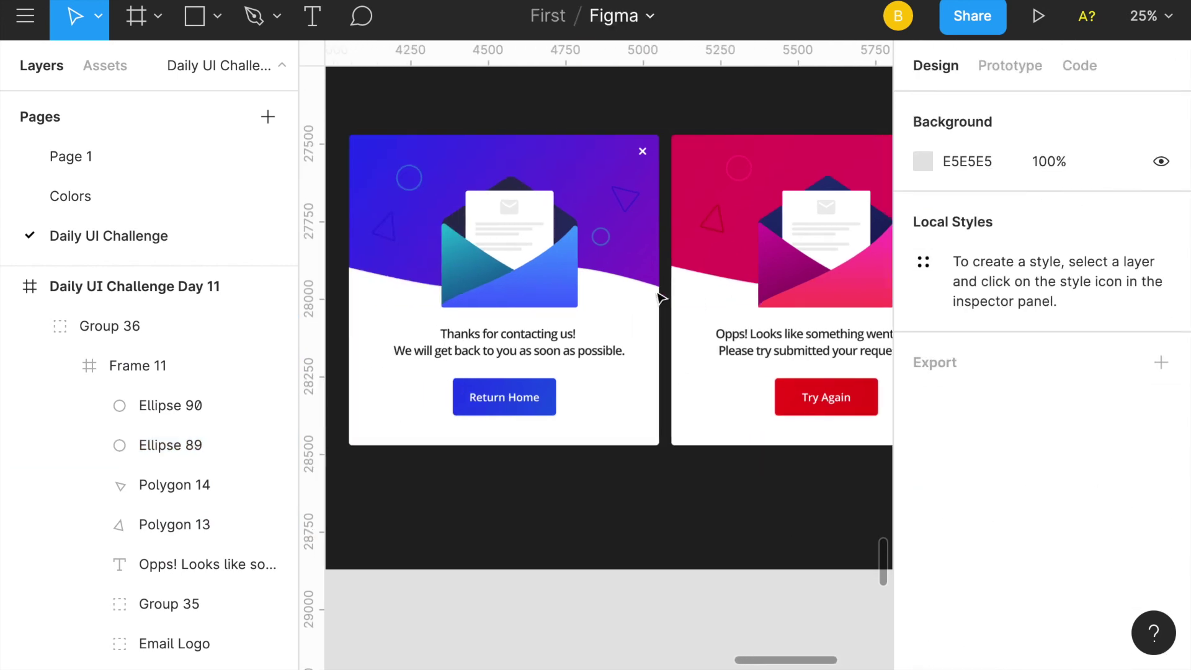
left_click(645, 268)
left_click(645, 268)
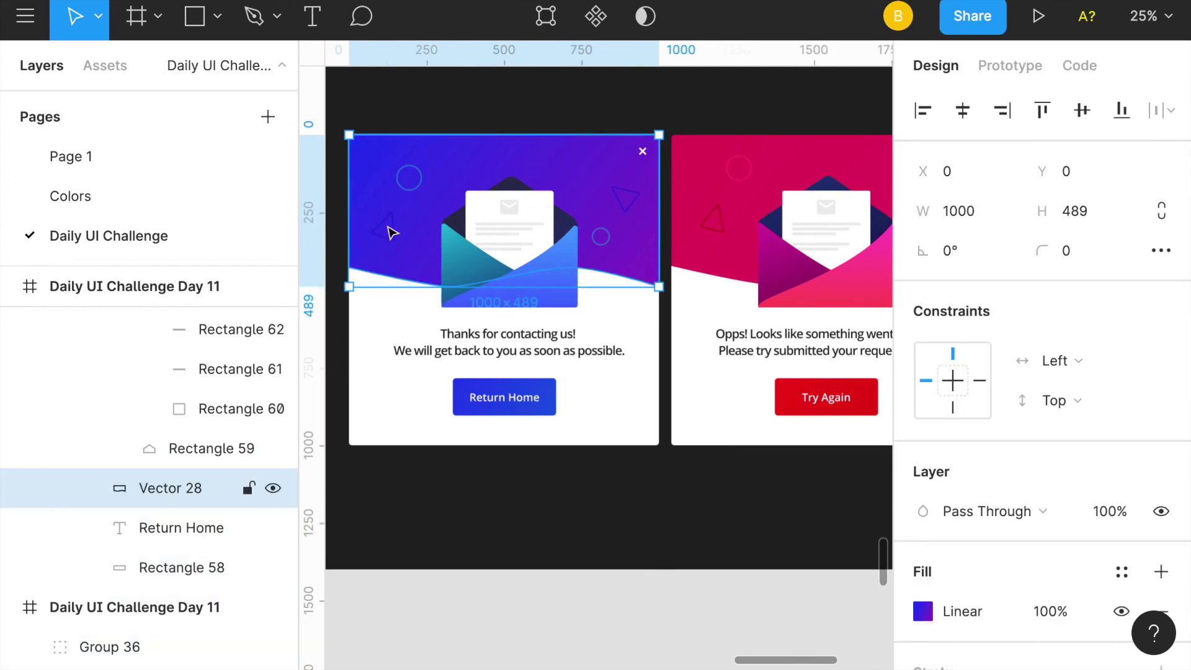
left_click(635, 313)
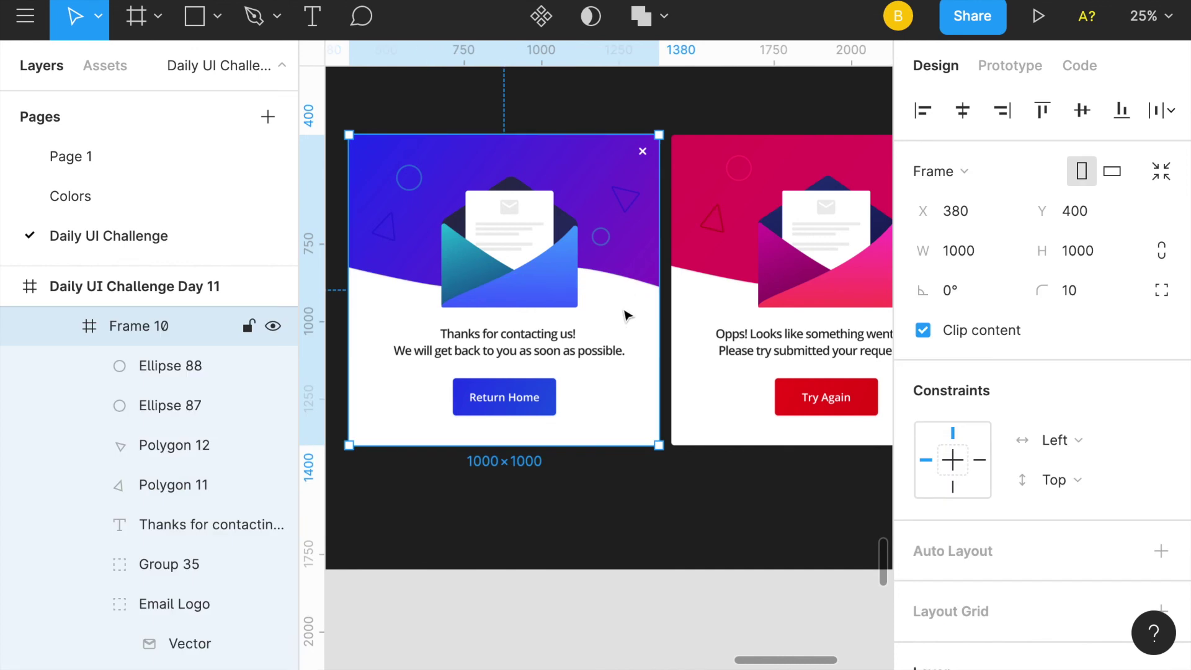
key("p")
Pen-draw a closed wavy shape over the success card's top half and fill it grey C4C4C4
left_click(657, 333)
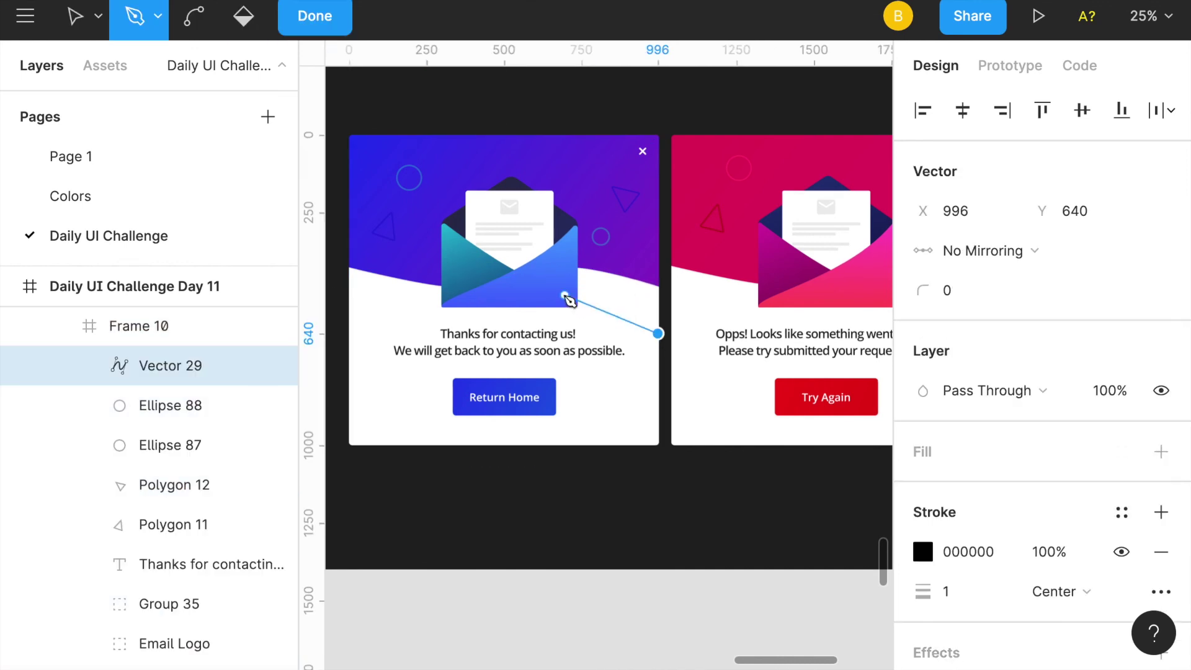
left_click_drag(559, 292, 517, 296)
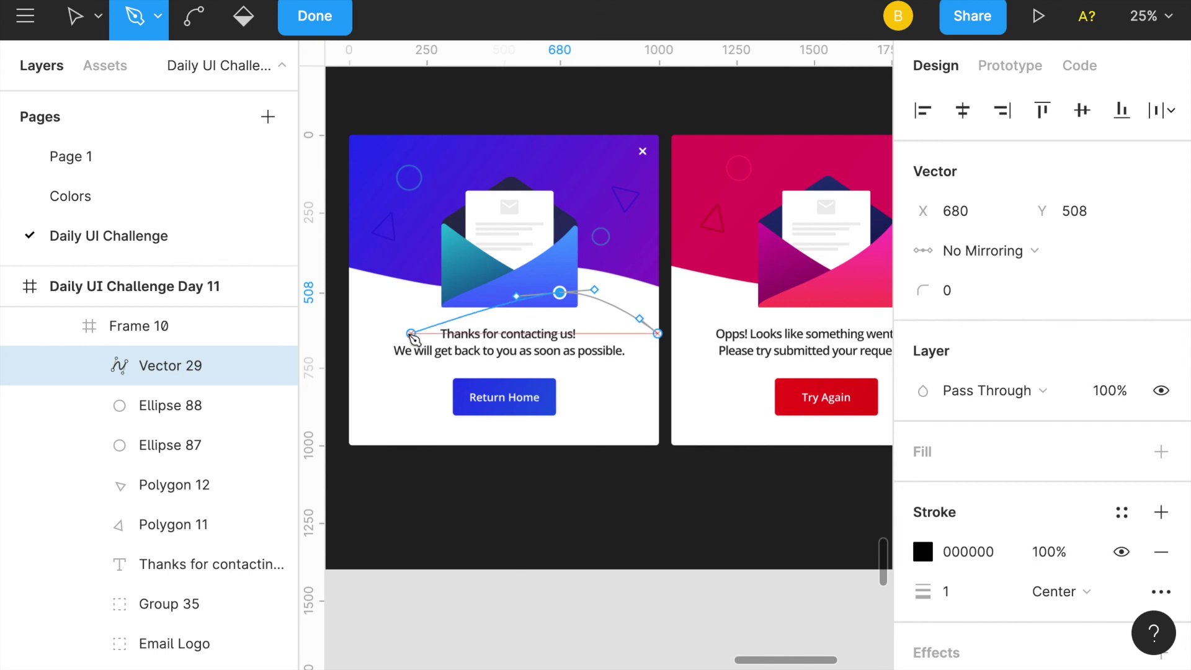
left_click_drag(404, 334, 375, 334)
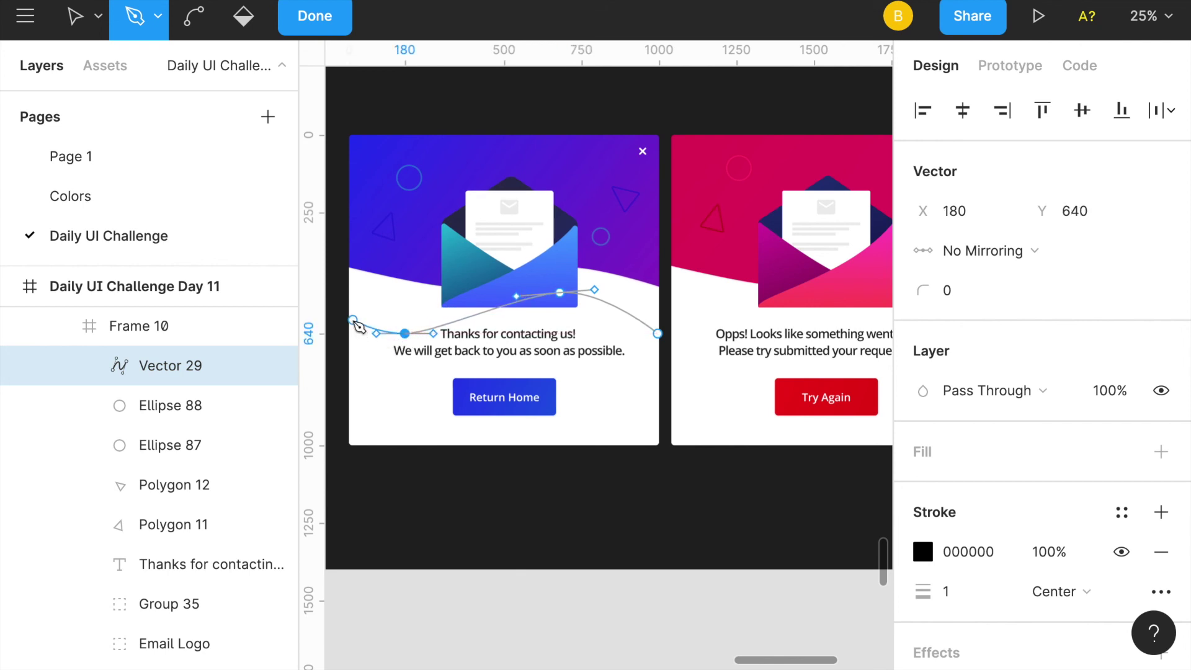
left_click(351, 318)
left_click(350, 133)
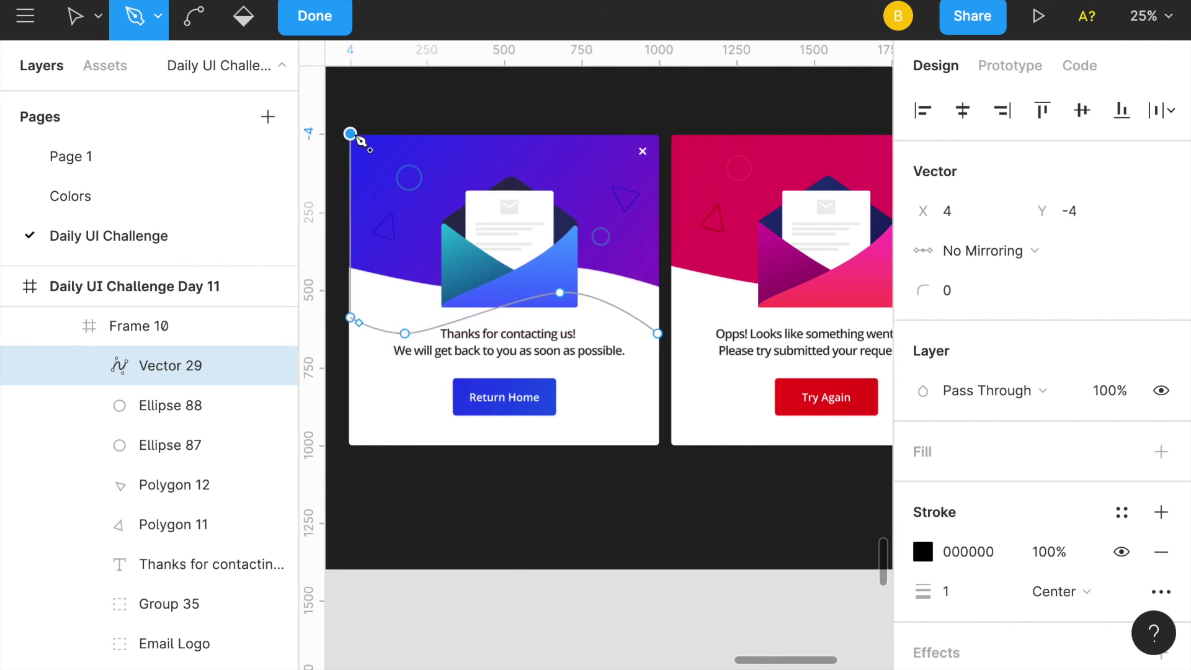
left_click(658, 134)
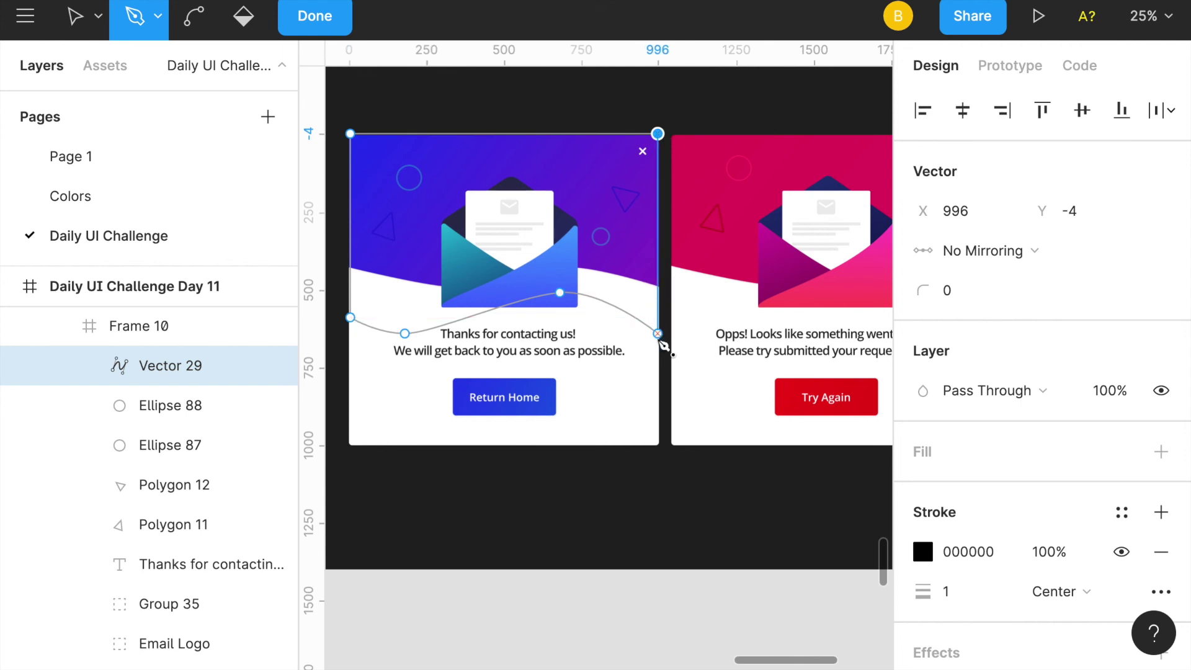
left_click(658, 334)
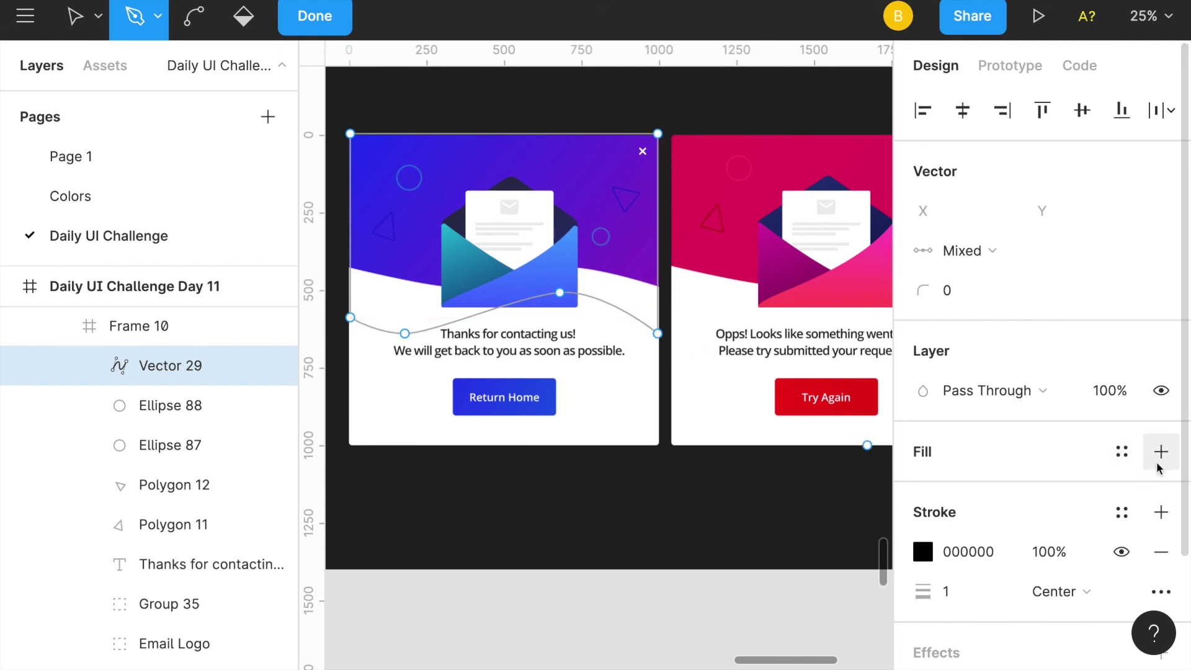
left_click(1159, 459)
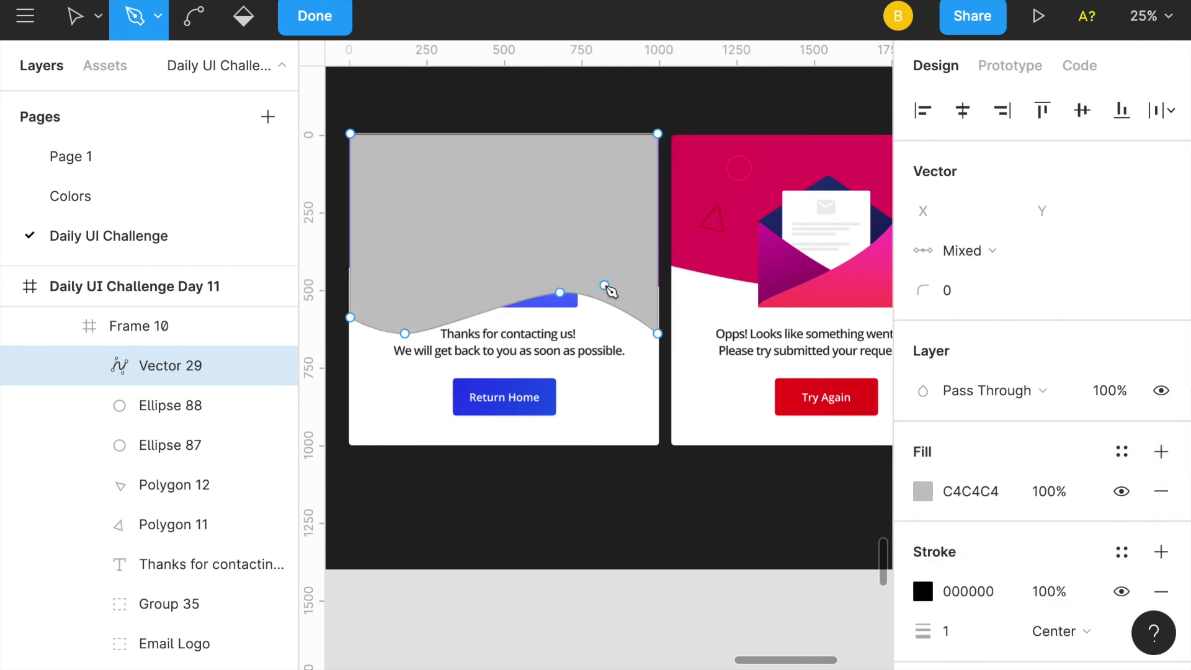
key("Escape")
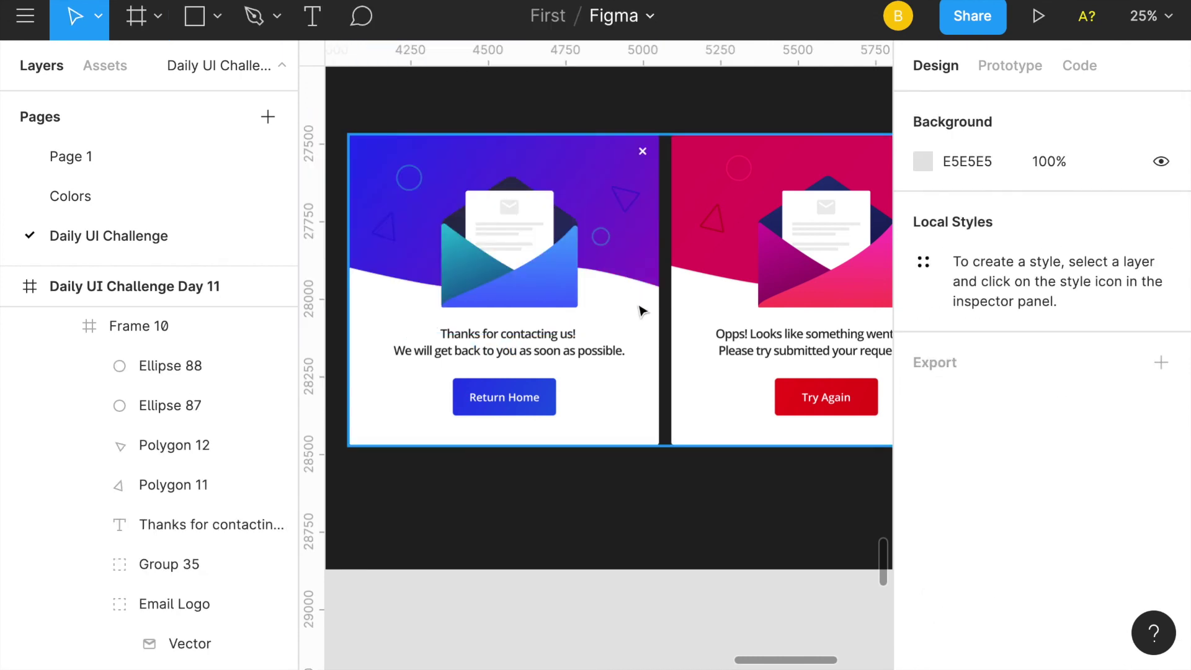
scroll(640, 310, "right", 3)
scroll(642, 311, "left", 3)
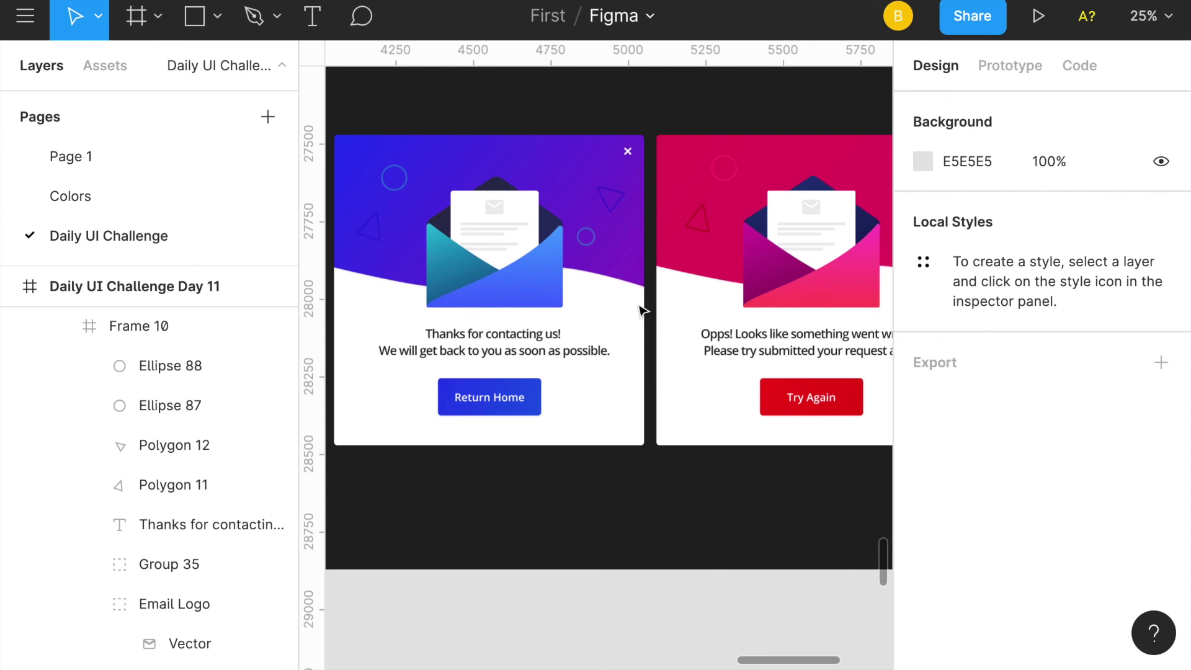
scroll(641, 310, "right", 2)
scroll(642, 310, "up", 1)
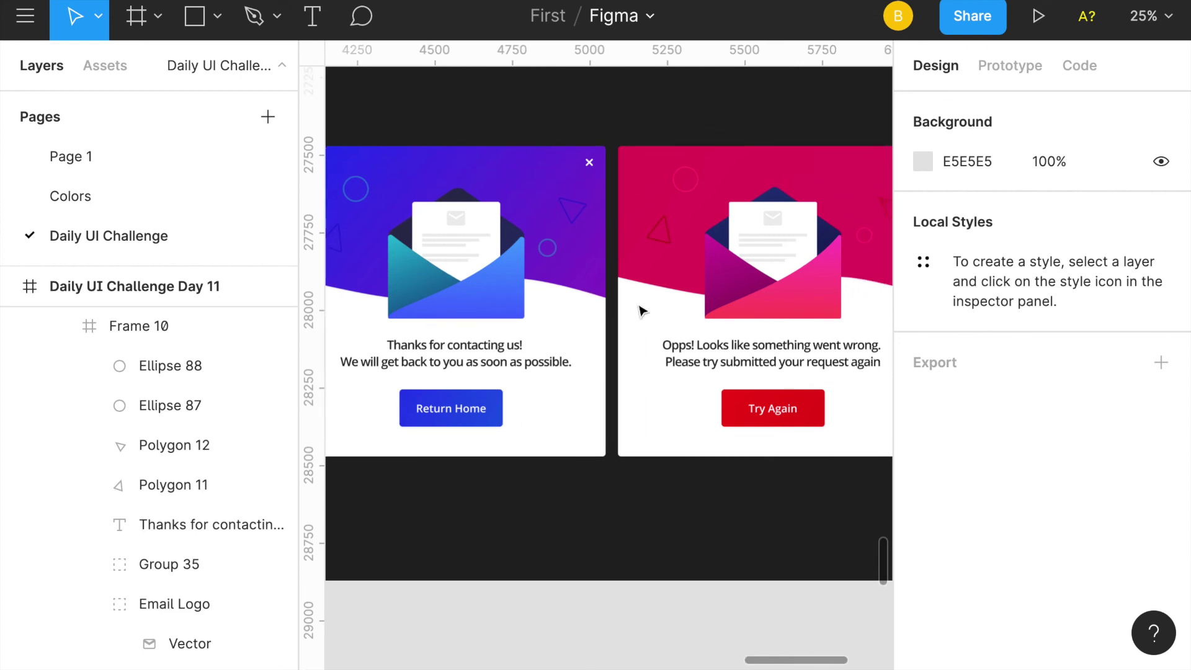